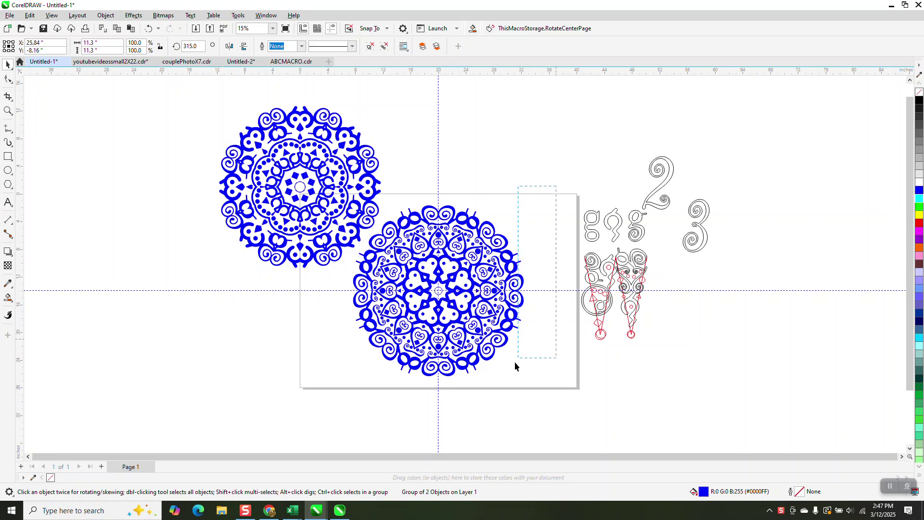
Move both blue mandalas off the page to the empty area on its left, grouping the upper one's parts.
{"action": "left_click_drag", "start_coordinate": [532, 192], "coordinate": [341, 405]}
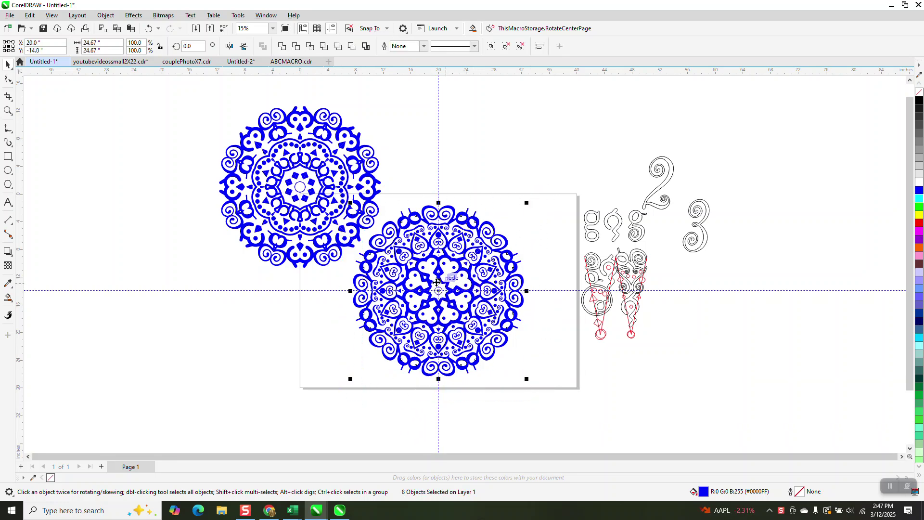
{"action": "left_click_drag", "start_coordinate": [439, 282], "coordinate": [150, 268]}
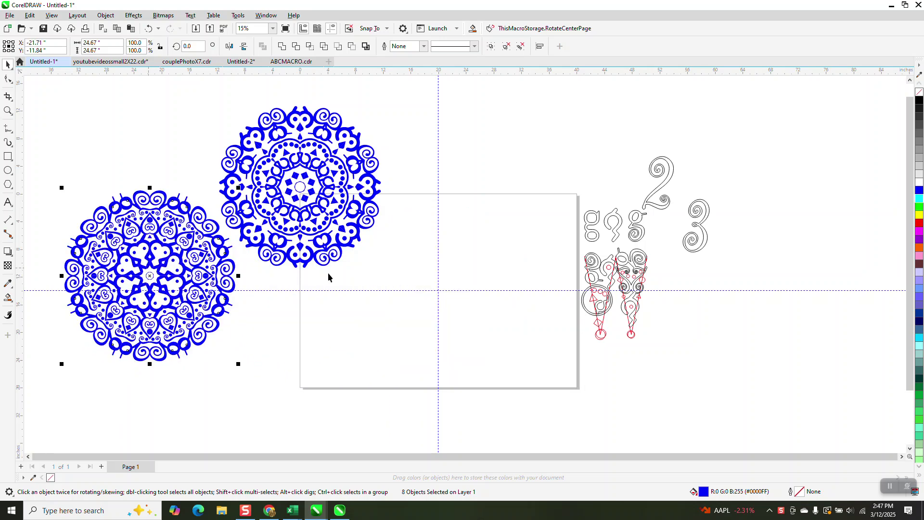
{"action": "left_click", "coordinate": [213, 153]}
{"action": "left_click_drag", "start_coordinate": [389, 296], "coordinate": [389, 296]}
{"action": "key", "text": "ctrl+g"}
{"action": "left_click_drag", "start_coordinate": [308, 185], "coordinate": [232, 139]}
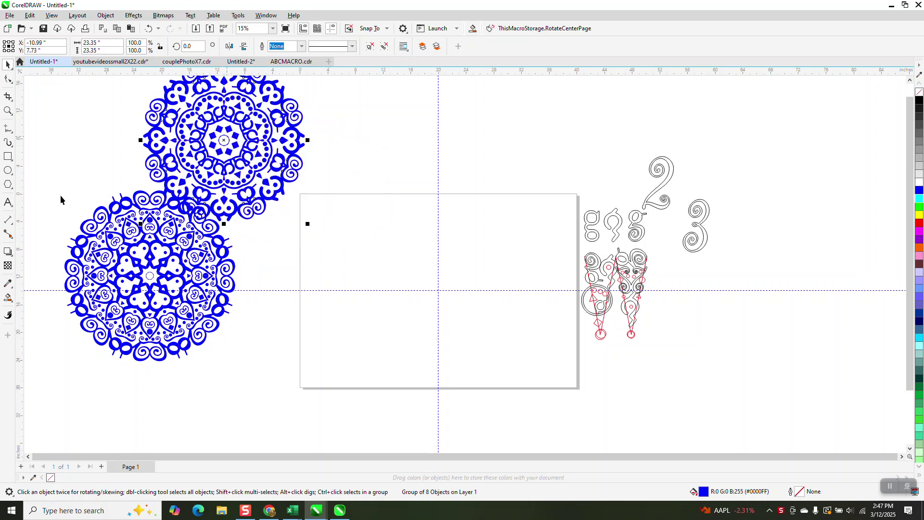
Draw a straight vertical line about 12.44 inches long from the guideline intersection upward along the vertical guideline.
{"action": "left_click", "coordinate": [13, 134]}
{"action": "left_click", "coordinate": [34, 137]}
{"action": "left_click_drag", "start_coordinate": [439, 290], "coordinate": [439, 201]}
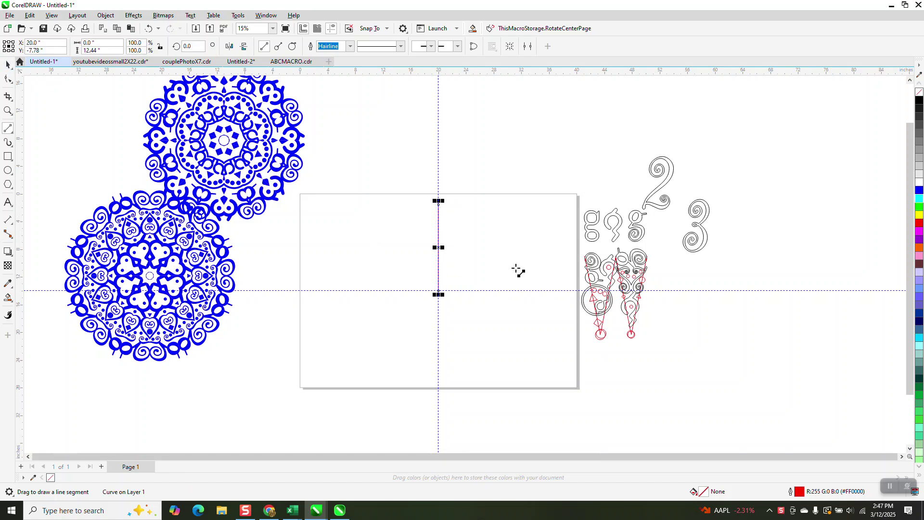
Move the vertical line's rotation centre to its lower end at the guideline intersection and rotate the line by 11.25 degrees.
{"action": "left_click", "coordinate": [8, 111]}
{"action": "left_click_drag", "start_coordinate": [401, 188], "coordinate": [649, 397]}
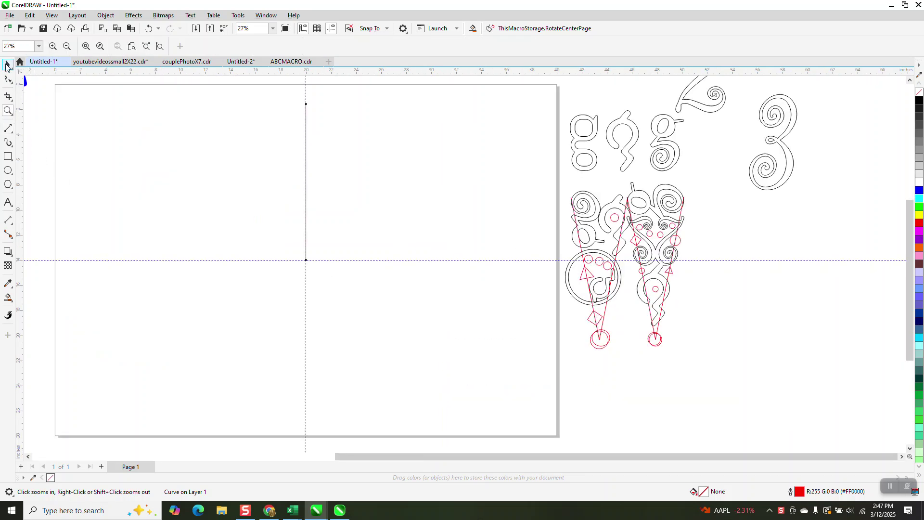
{"action": "left_click", "coordinate": [7, 66]}
{"action": "left_click", "coordinate": [308, 183]}
{"action": "left_click_drag", "start_coordinate": [306, 182], "coordinate": [306, 264]}
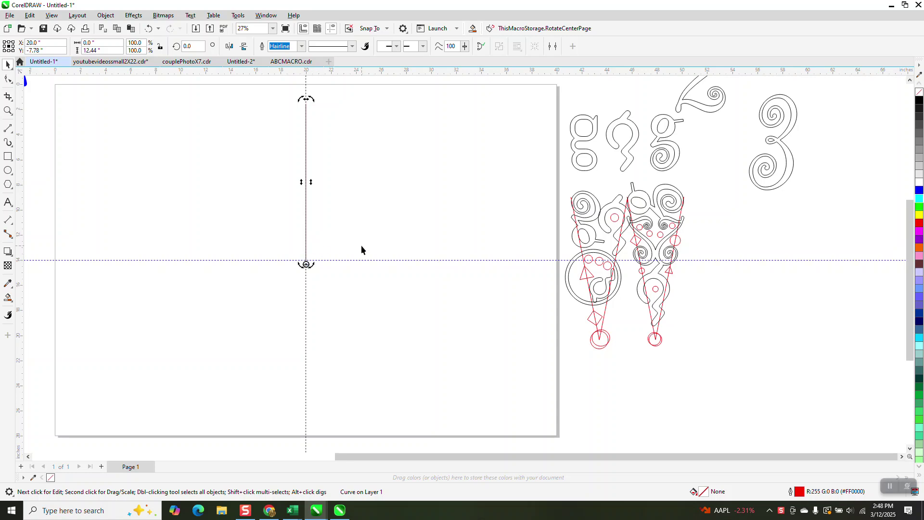
{"action": "left_click", "coordinate": [324, 189]}
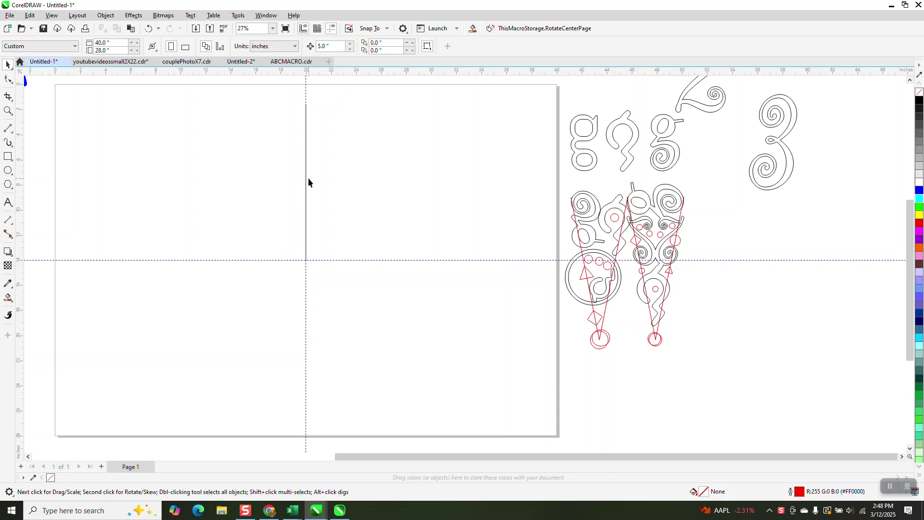
{"action": "left_click", "coordinate": [306, 177]}
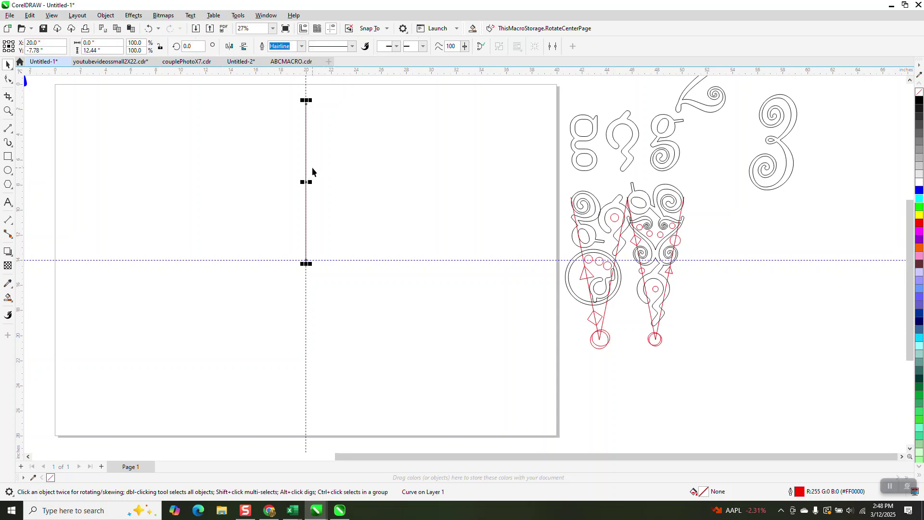
{"action": "left_click", "coordinate": [306, 180]}
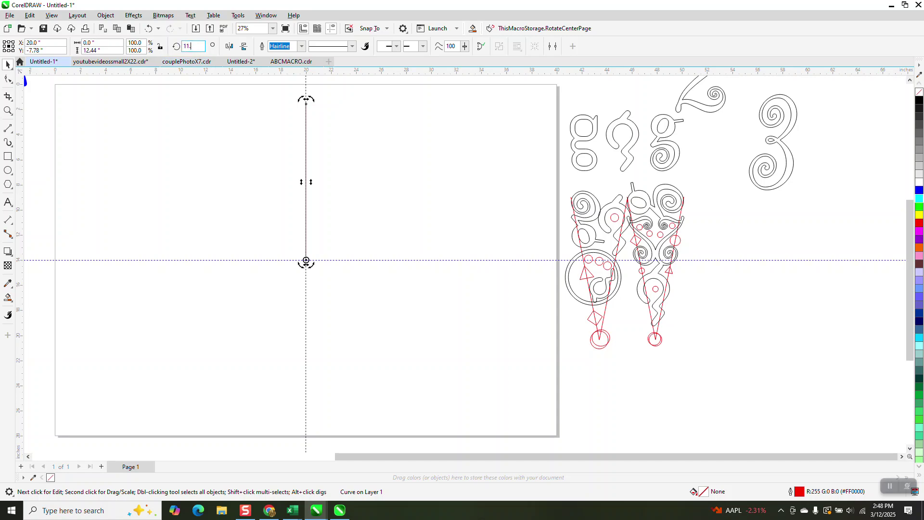
{"action": "type", "text": "11.25"}
{"action": "key", "text": "Return"}
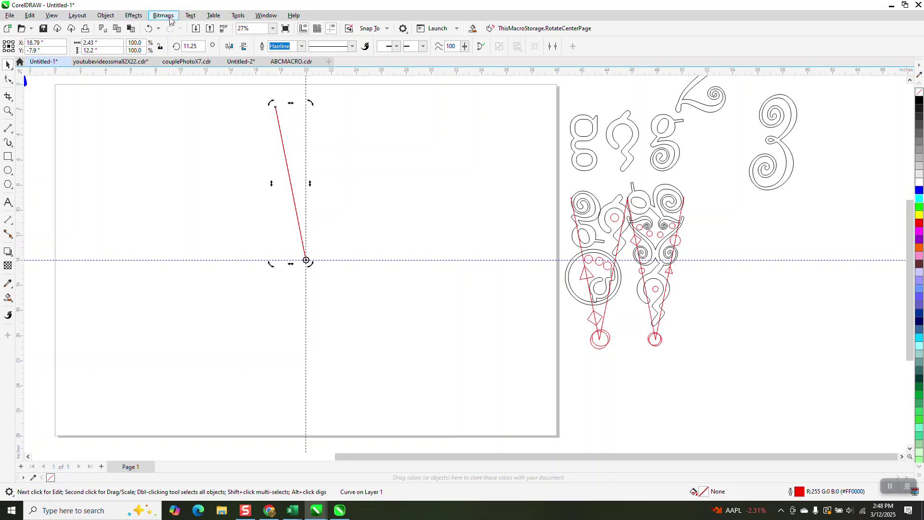
Create a horizontally mirrored copy of the slanted line and move it so both lower ends meet in a V at the guideline intersection.
{"action": "left_click", "coordinate": [230, 47]}
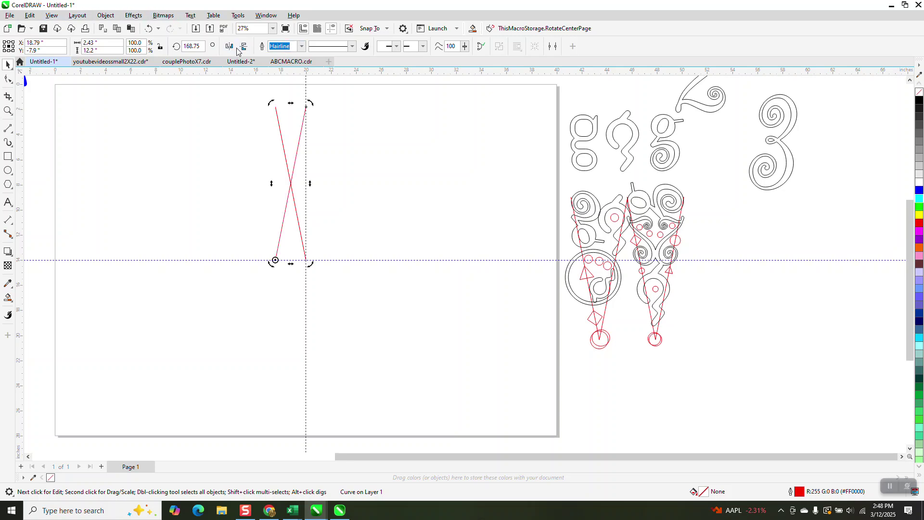
{"action": "left_click", "coordinate": [274, 261]}
{"action": "left_click_drag", "start_coordinate": [275, 260], "coordinate": [310, 259]}
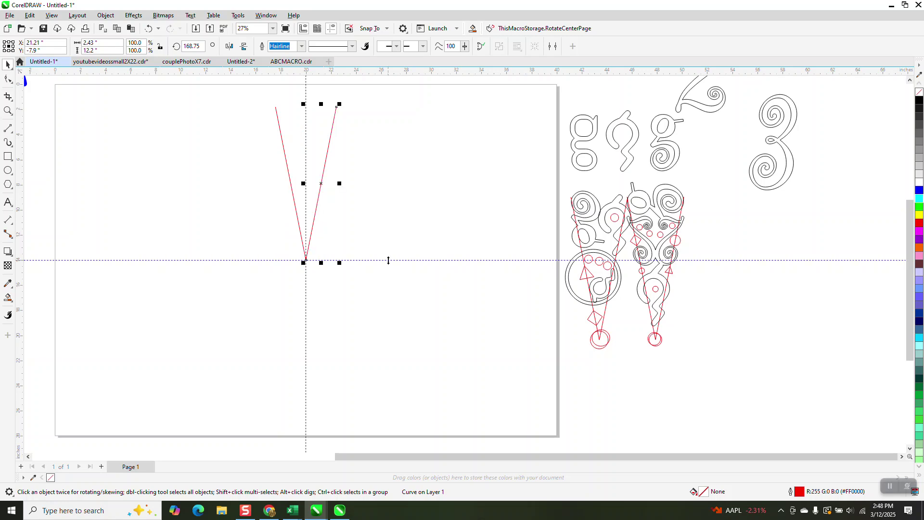
Add the text "2" in the empty area to the right of the outlined number 3.
{"action": "scroll", "coordinate": [404, 278], "scroll_direction": "down", "scroll_amount": 1}
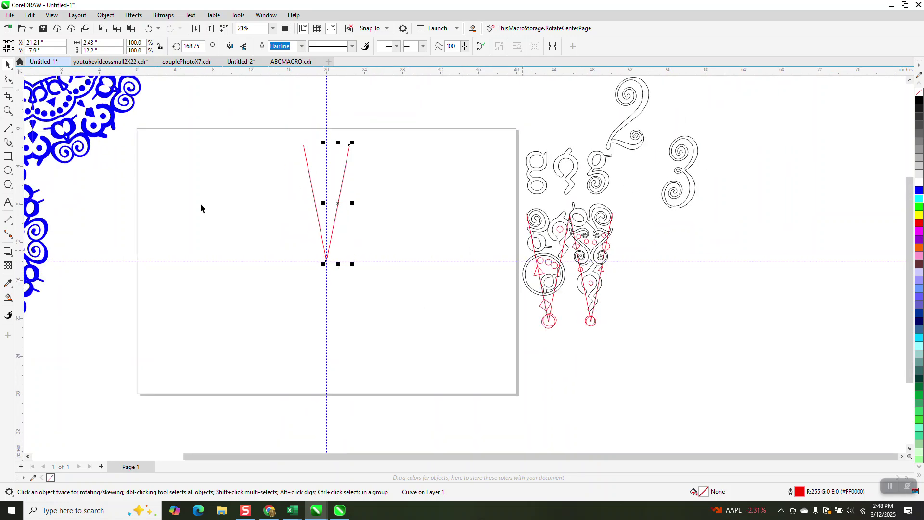
{"action": "left_click", "coordinate": [7, 111]}
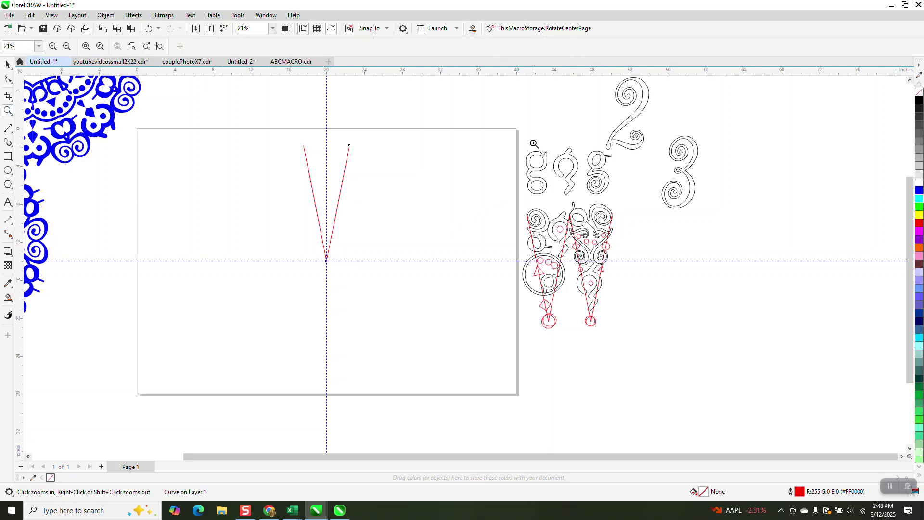
{"action": "left_click_drag", "start_coordinate": [534, 144], "coordinate": [618, 196]}
{"action": "scroll", "coordinate": [225, 203], "scroll_direction": "down", "scroll_amount": 5}
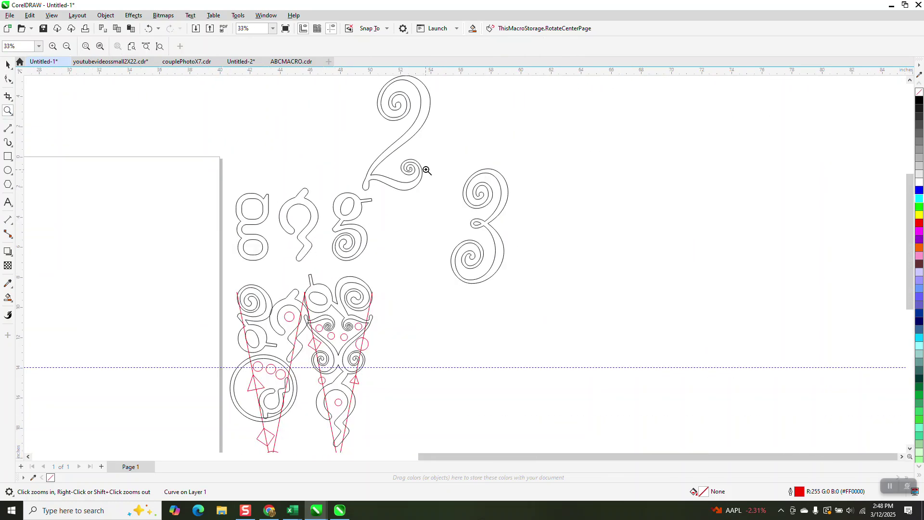
{"action": "left_click", "coordinate": [7, 64]}
{"action": "left_click", "coordinate": [355, 207]}
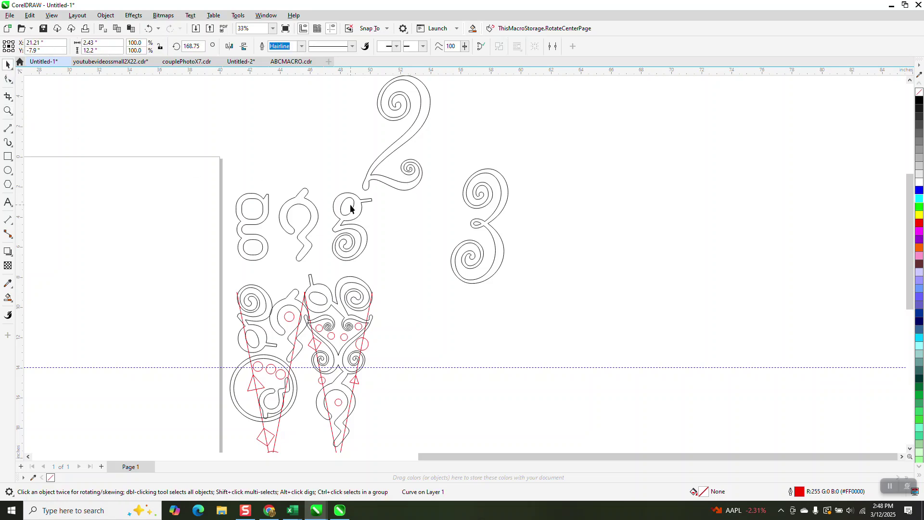
{"action": "left_click", "coordinate": [314, 212]}
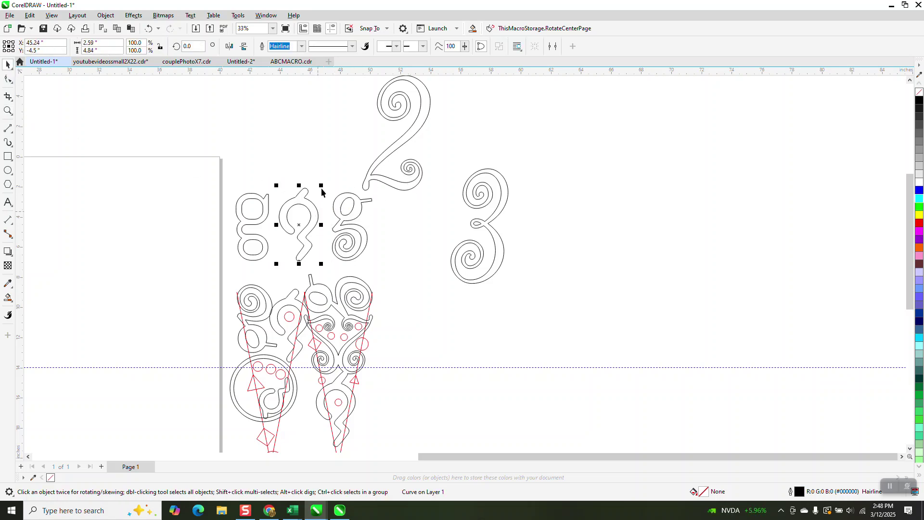
{"action": "left_click", "coordinate": [8, 202]}
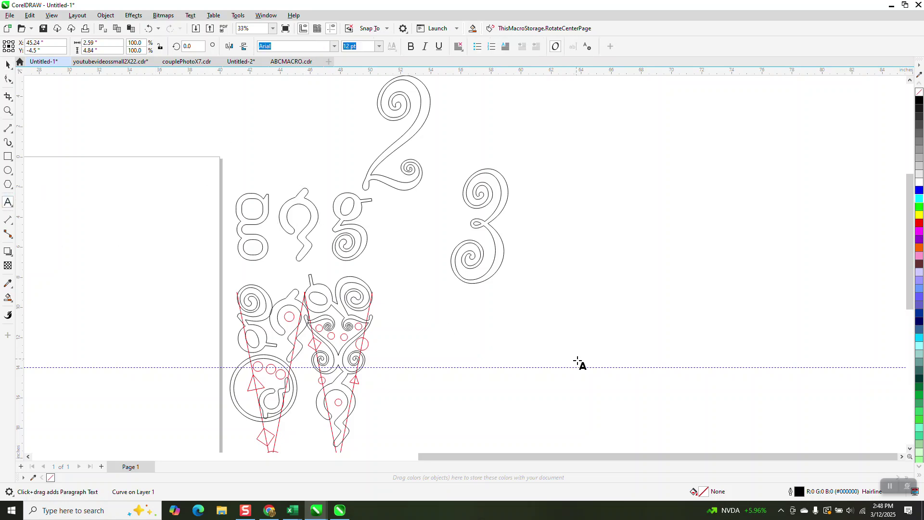
{"action": "left_click", "coordinate": [587, 268]}
{"action": "type", "text": "2"}
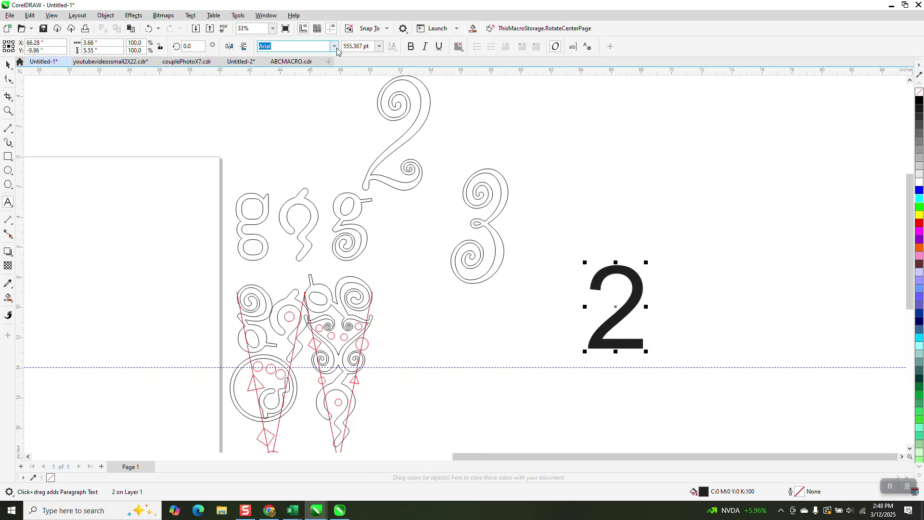
Try the akaFrivolity font on the black 2 and change its font to AR HERMANN.
{"action": "left_click", "coordinate": [334, 46]}
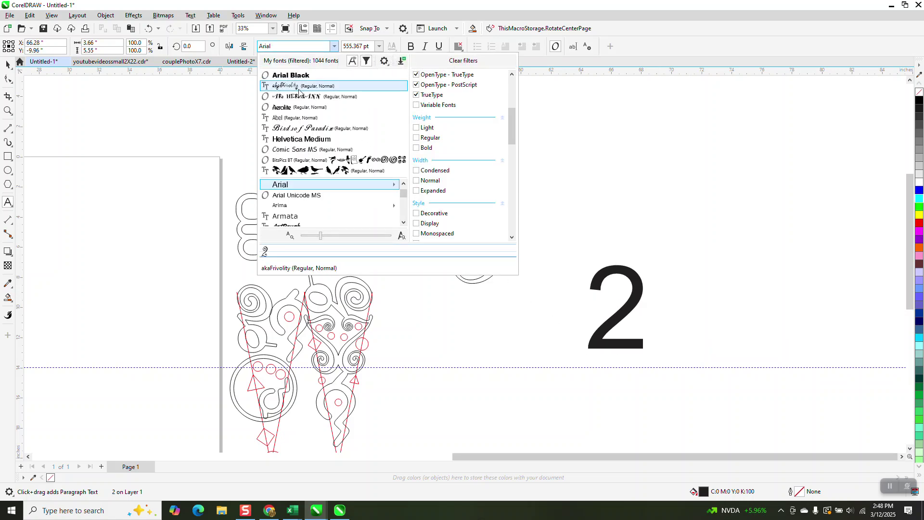
{"action": "left_click", "coordinate": [289, 88]}
{"action": "left_click", "coordinate": [7, 64]}
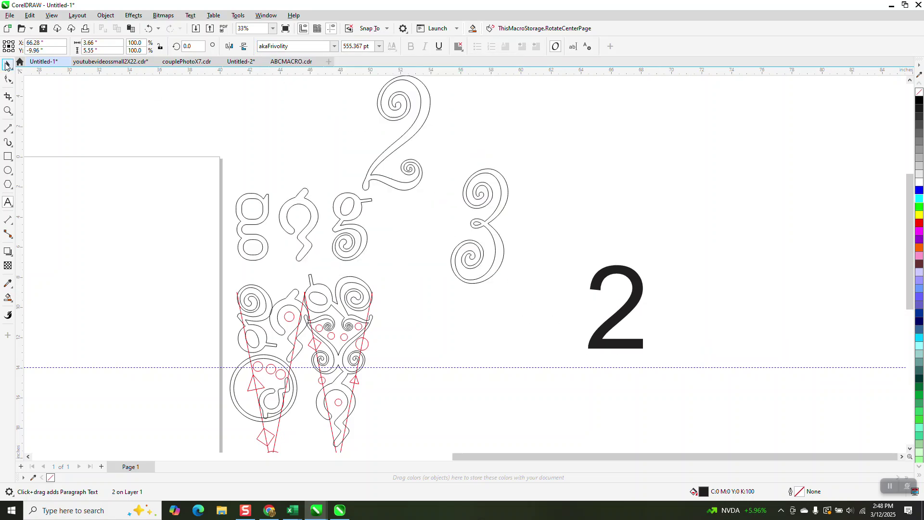
{"action": "left_click", "coordinate": [334, 46]}
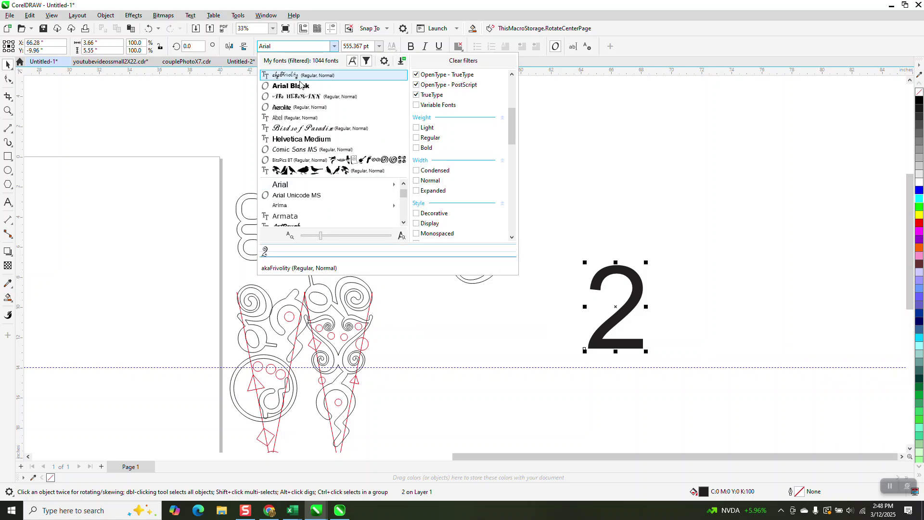
{"action": "left_click", "coordinate": [309, 77]}
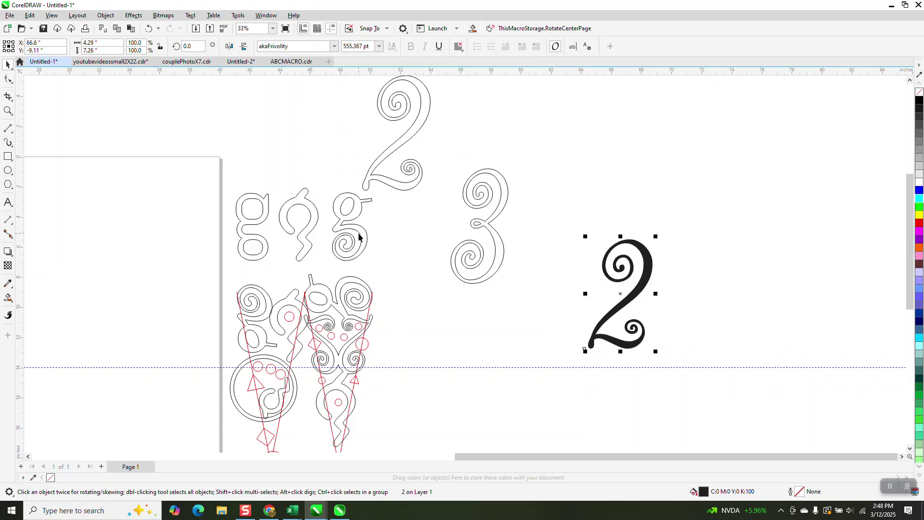
{"action": "left_click", "coordinate": [334, 47]}
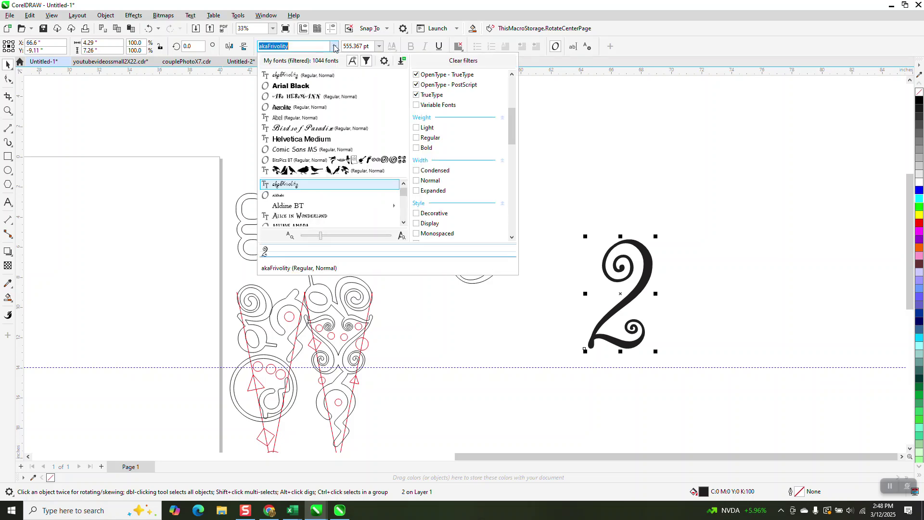
{"action": "left_click", "coordinate": [316, 96]}
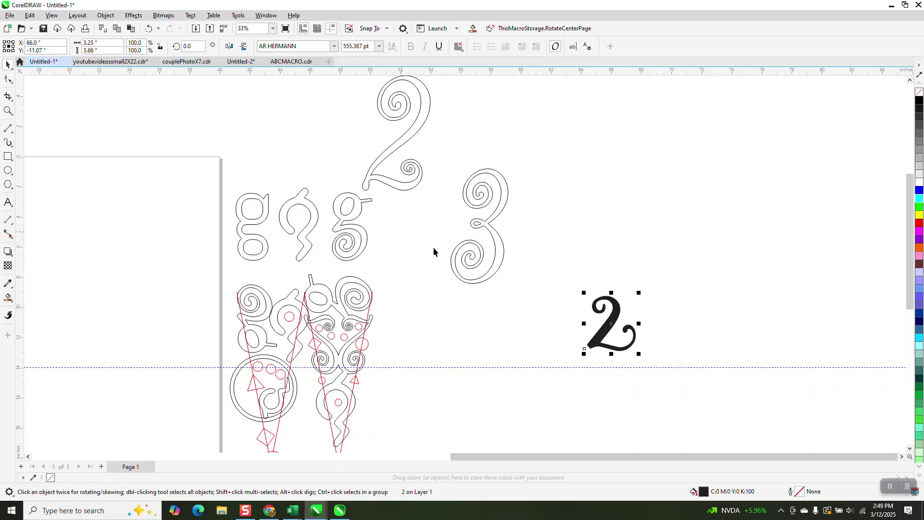
Draw a circle about 1.98 inches wide around the V's lower tip and add a concentric copy about 2.4 inches wide.
{"action": "scroll", "coordinate": [583, 250], "scroll_direction": "down", "scroll_amount": 2}
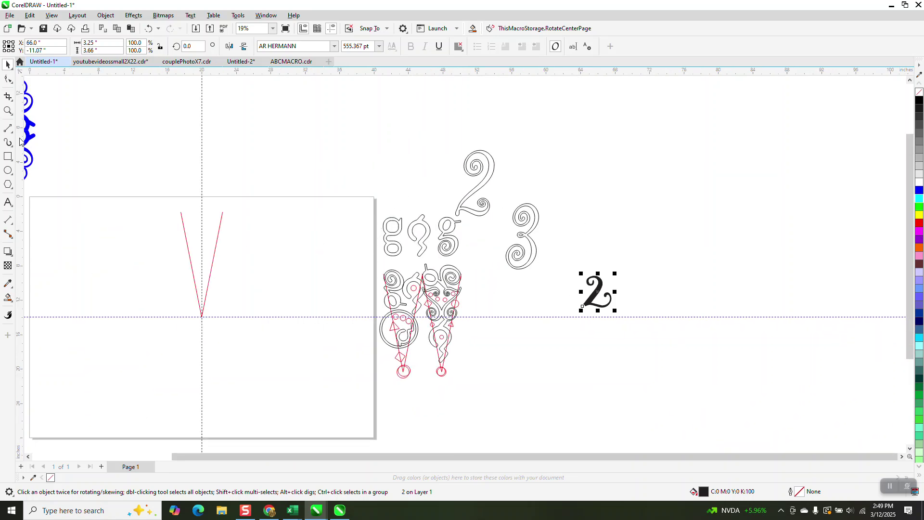
{"action": "left_click", "coordinate": [8, 110]}
{"action": "left_click_drag", "start_coordinate": [345, 336], "coordinate": [345, 336]}
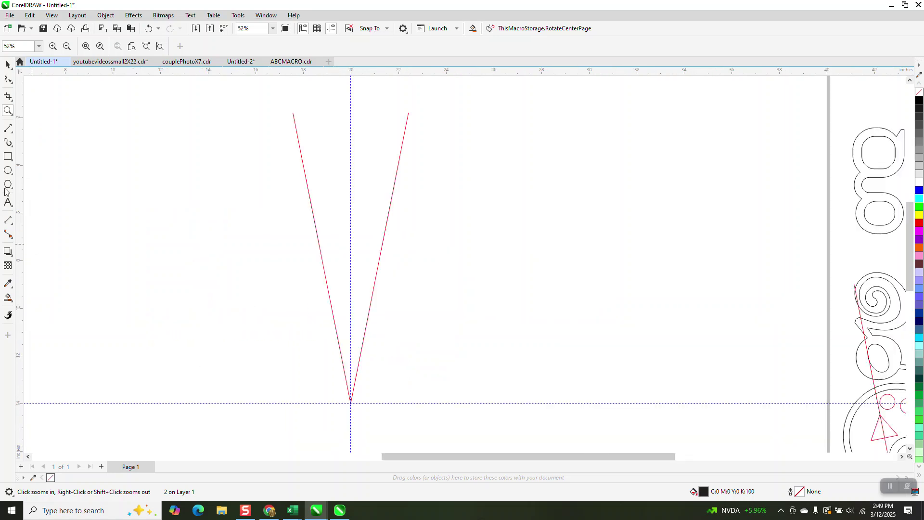
{"action": "left_click", "coordinate": [8, 170]}
{"action": "mouse_move", "coordinate": [203, 288]}
{"action": "left_mouse_down"}
{"action": "mouse_move", "coordinate": [202, 320]}
{"action": "mouse_move", "coordinate": [282, 400]}
{"action": "mouse_move", "coordinate": [322, 418]}
{"action": "mouse_move", "coordinate": [346, 405]}
{"action": "left_mouse_up"}
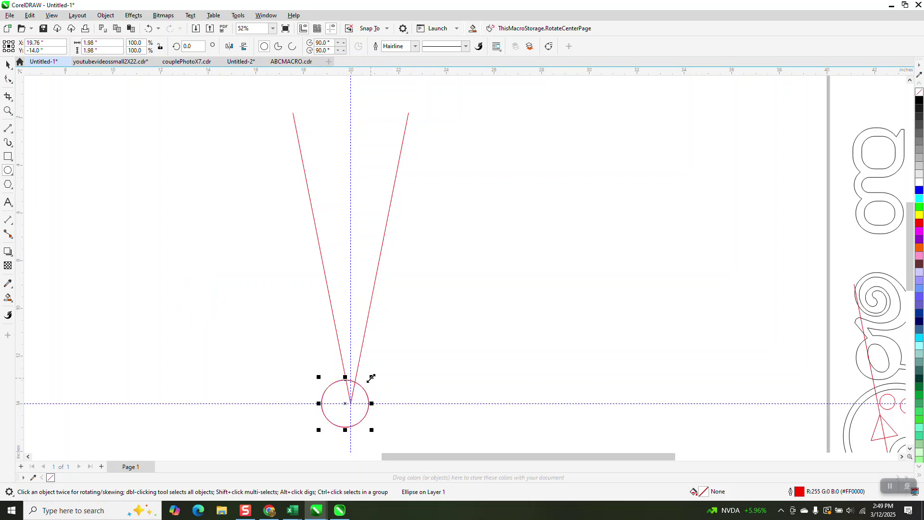
{"action": "left_click_drag", "start_coordinate": [371, 378], "coordinate": [377, 376]}
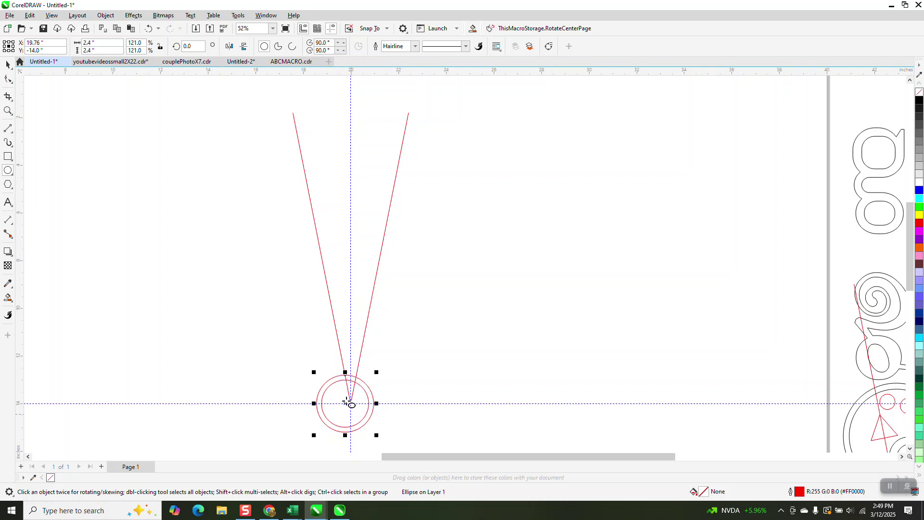
Place a copy of the three outlined letter shapes beside the page across the page's upper edge, to the right of the V.
{"action": "scroll", "coordinate": [331, 406], "scroll_direction": "down", "scroll_amount": 2}
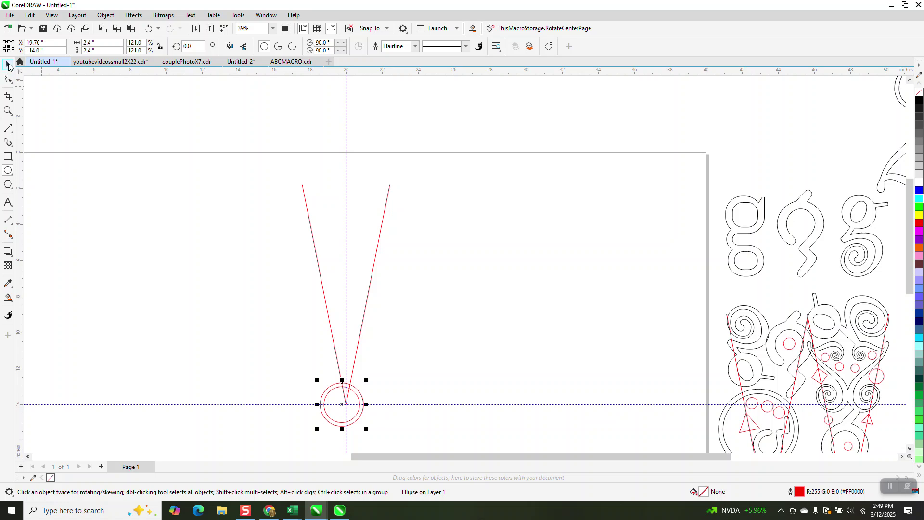
{"action": "scroll", "coordinate": [342, 195], "scroll_direction": "down", "scroll_amount": 2}
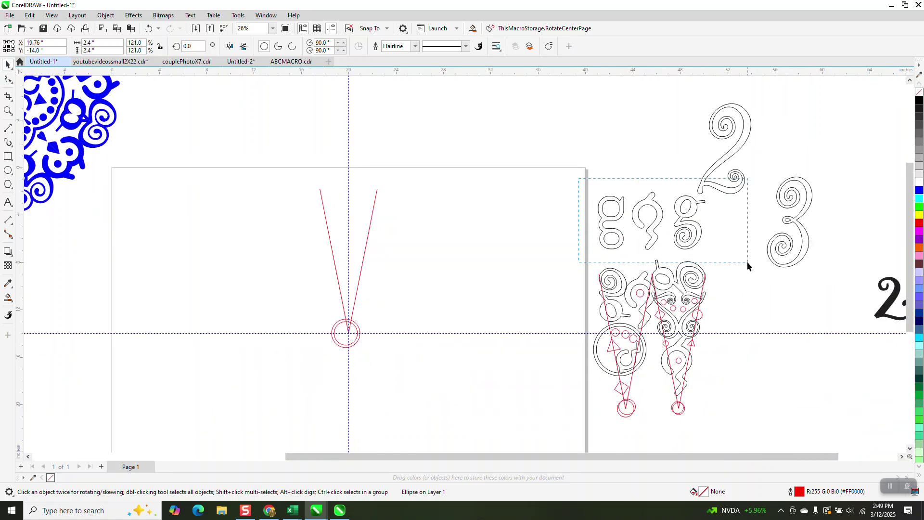
{"action": "left_click_drag", "start_coordinate": [747, 265], "coordinate": [748, 258]}
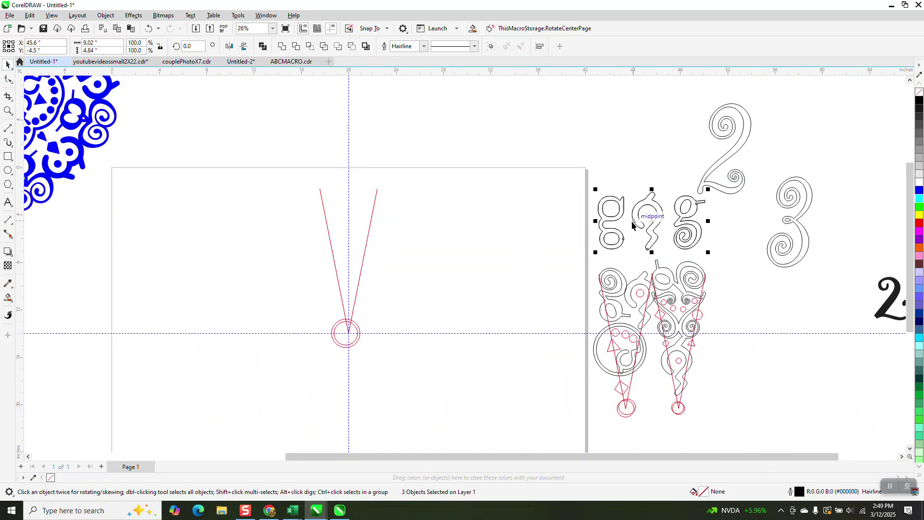
{"action": "left_click_drag", "start_coordinate": [652, 221], "coordinate": [493, 153]}
{"action": "right_click", "coordinate": [494, 153]}
{"action": "left_click", "coordinate": [535, 99]}
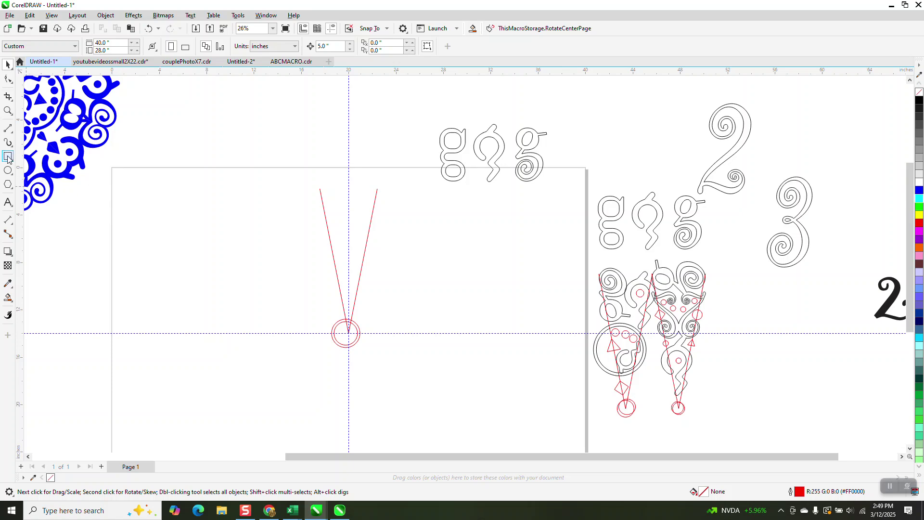
Draw a circle about 4.71 inches wide across the middle of the V and set its outline width to 0.5 in.
{"action": "left_click", "coordinate": [8, 170]}
{"action": "left_click_drag", "start_coordinate": [278, 233], "coordinate": [217, 293]}
{"action": "left_click_drag", "start_coordinate": [254, 260], "coordinate": [340, 263]}
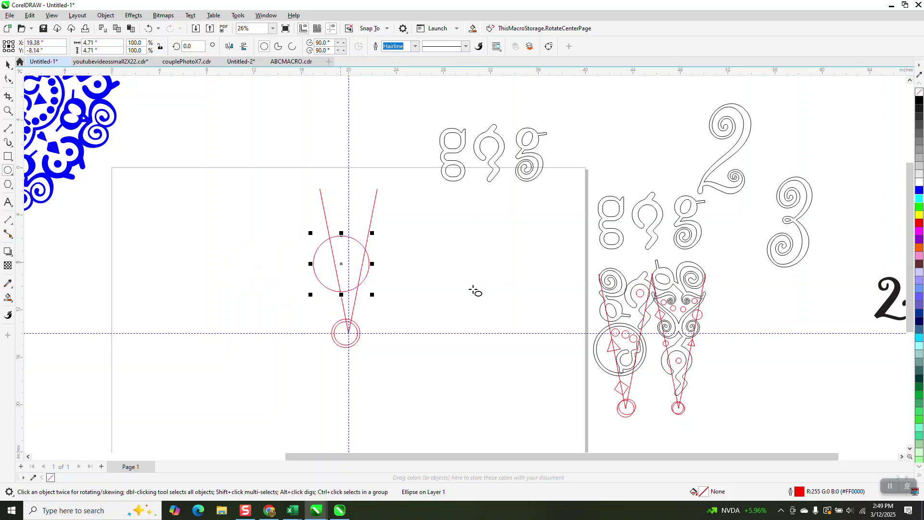
{"action": "left_click", "coordinate": [415, 47]}
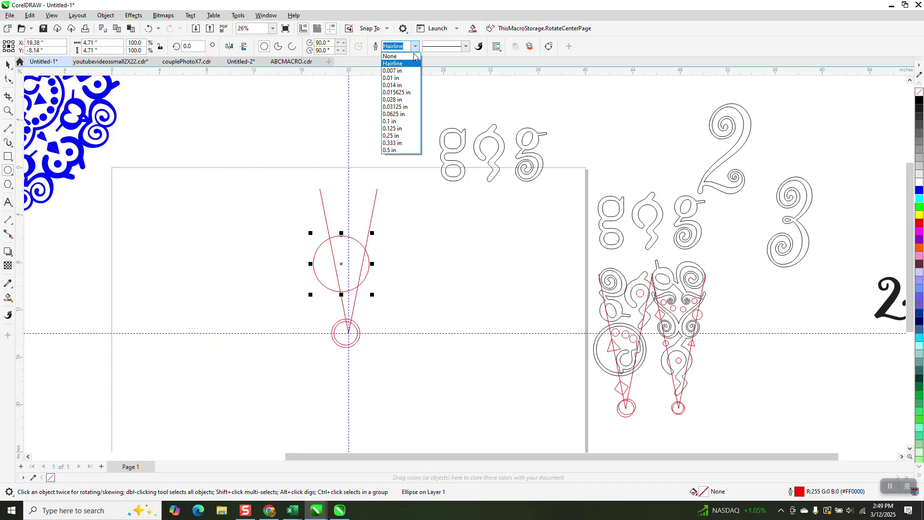
{"action": "left_click", "coordinate": [393, 153]}
{"action": "left_click", "coordinate": [415, 47]}
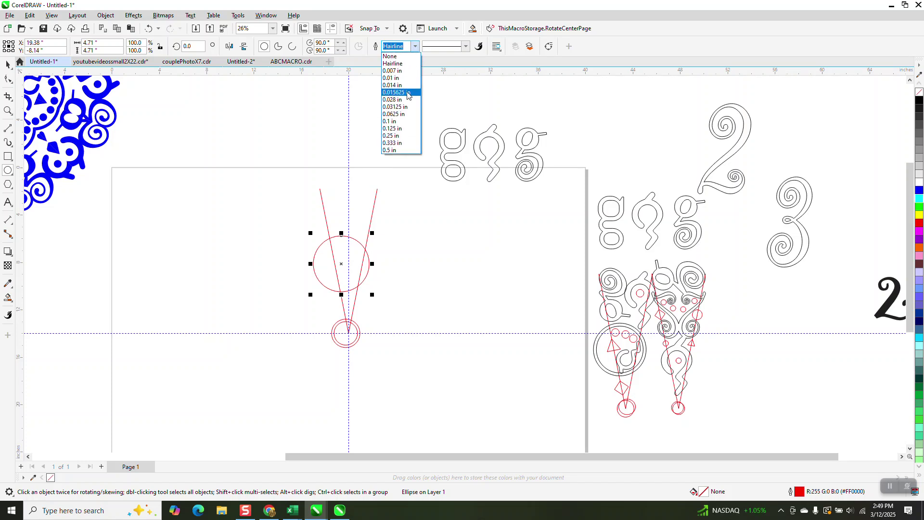
{"action": "left_click", "coordinate": [385, 148]}
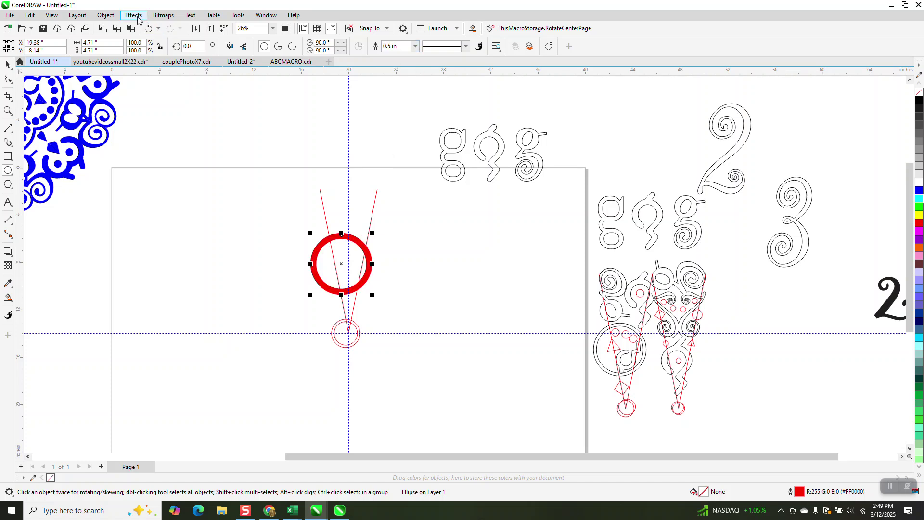
Convert the thick circle's outline to an object and give the resulting ring no fill and a black outline.
{"action": "left_click", "coordinate": [106, 15]}
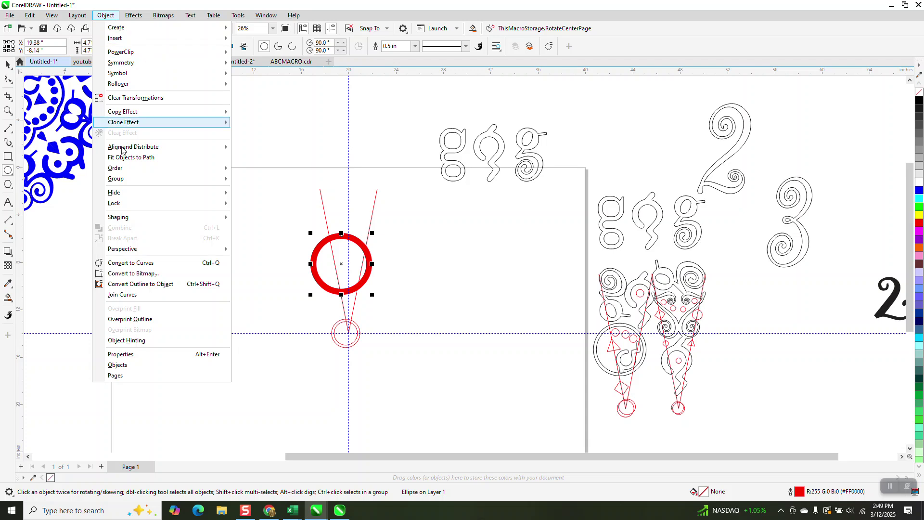
{"action": "left_click", "coordinate": [148, 284]}
{"action": "left_click", "coordinate": [919, 92]}
{"action": "right_click", "coordinate": [919, 101]}
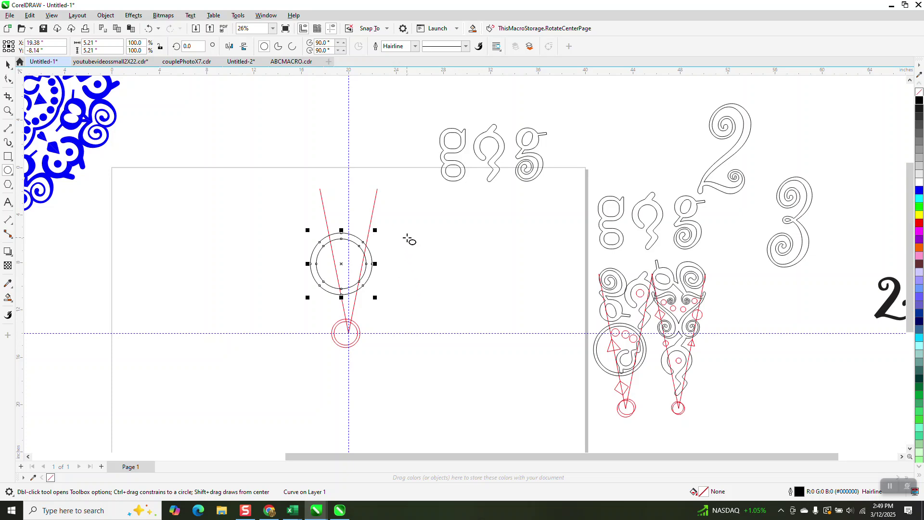
Move the outlined number 3 closer to the finished sample wedges beside the page.
{"action": "left_click", "coordinate": [8, 64]}
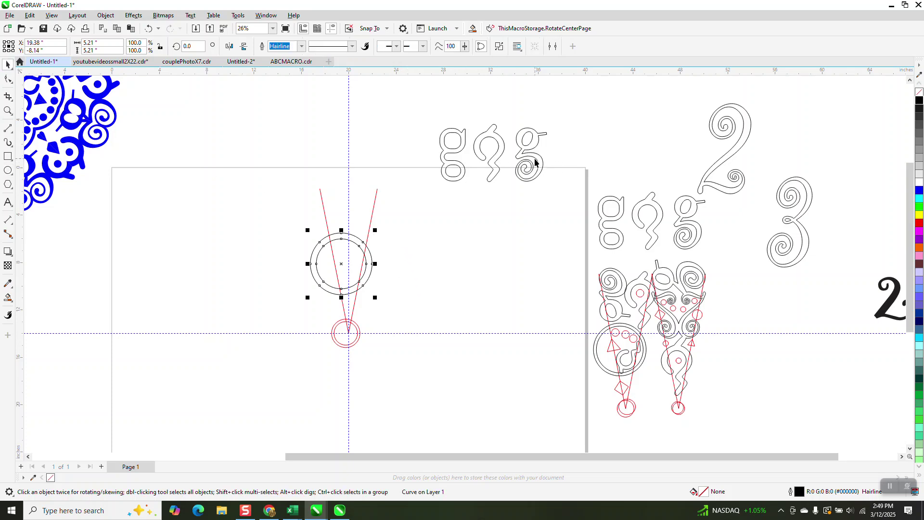
{"action": "left_click_drag", "start_coordinate": [789, 222], "coordinate": [400, 173]}
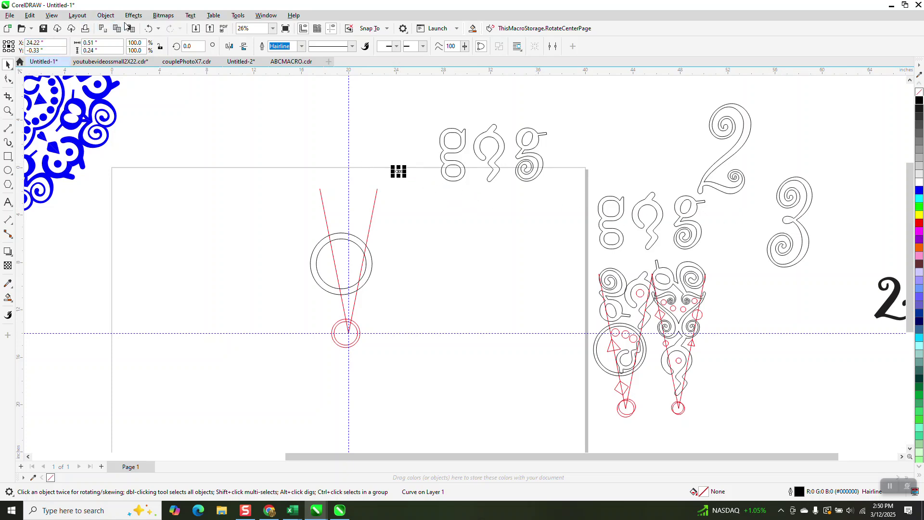
{"action": "key", "text": "ctrl+z"}
{"action": "left_click", "coordinate": [775, 201]}
{"action": "left_click", "coordinate": [775, 200]}
{"action": "left_click_drag", "start_coordinate": [775, 201], "coordinate": [738, 226]}
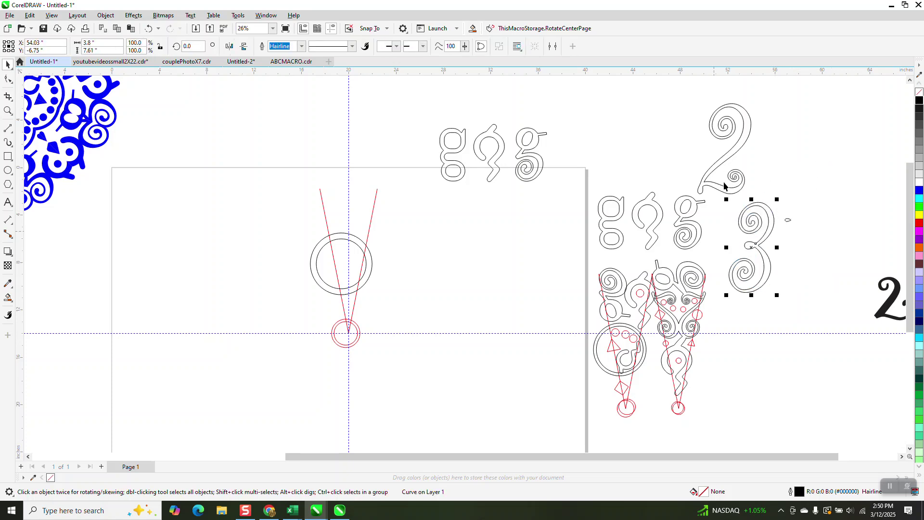
Place the outlined 2 between the V's lines just above the ring, scaled to about 53%.
{"action": "left_click_drag", "start_coordinate": [727, 164], "coordinate": [343, 153]}
{"action": "left_click_drag", "start_coordinate": [371, 94], "coordinate": [353, 217]}
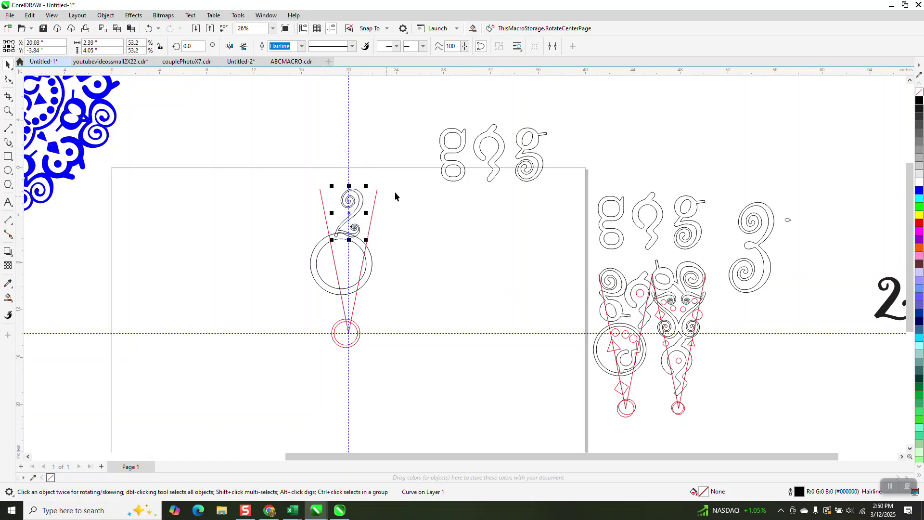
Mirror the spiral g vertically and place it over the V's upper left line so it overlaps the 2.
{"action": "left_click_drag", "start_coordinate": [542, 161], "coordinate": [367, 142]}
{"action": "left_click", "coordinate": [243, 49]}
{"action": "left_click_drag", "start_coordinate": [353, 143], "coordinate": [336, 198]}
{"action": "left_click", "coordinate": [8, 111]}
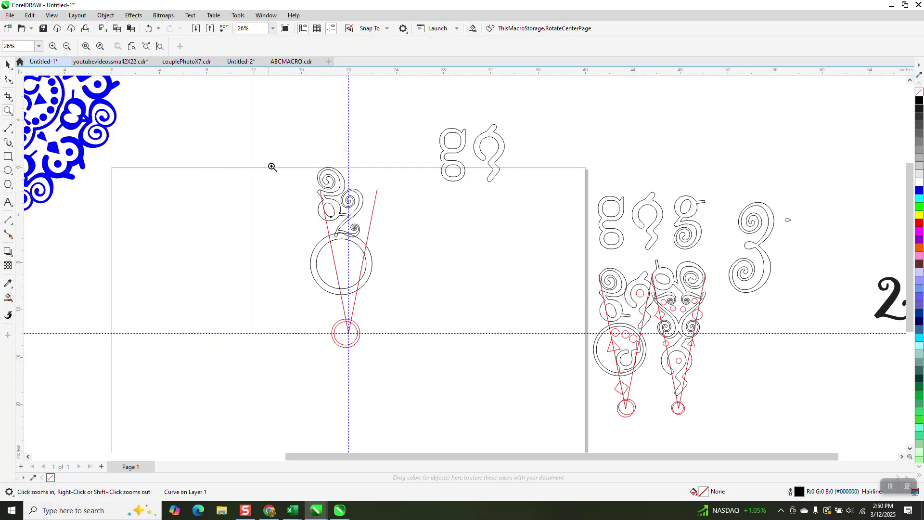
{"action": "left_click_drag", "start_coordinate": [368, 234], "coordinate": [398, 256]}
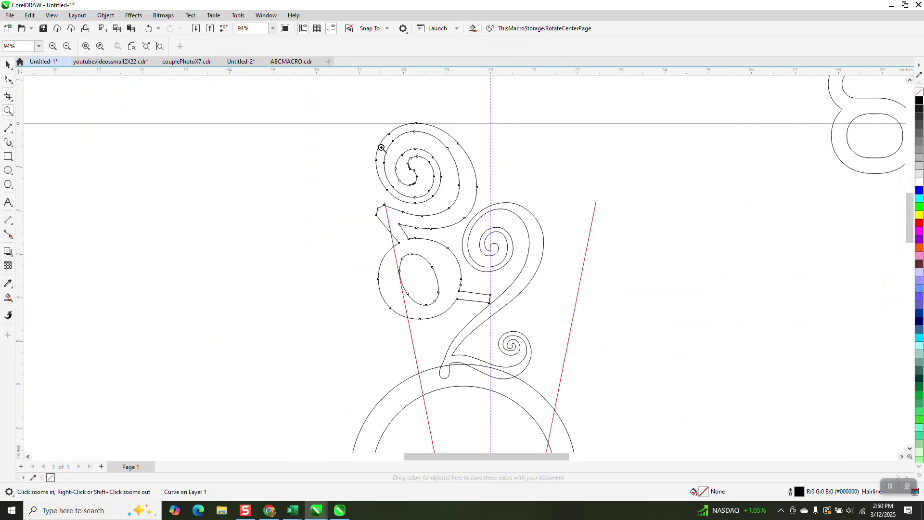
{"action": "left_click", "coordinate": [7, 64]}
{"action": "left_click_drag", "start_coordinate": [459, 176], "coordinate": [469, 180]}
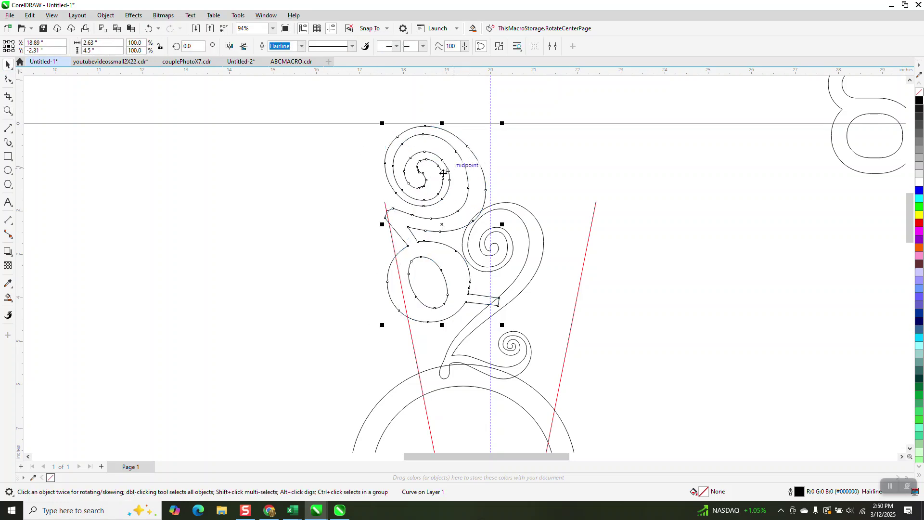
Remove the overlapping segments between the spiral g and the 2 with Virtual Segment Delete.
{"action": "left_click", "coordinate": [8, 97]}
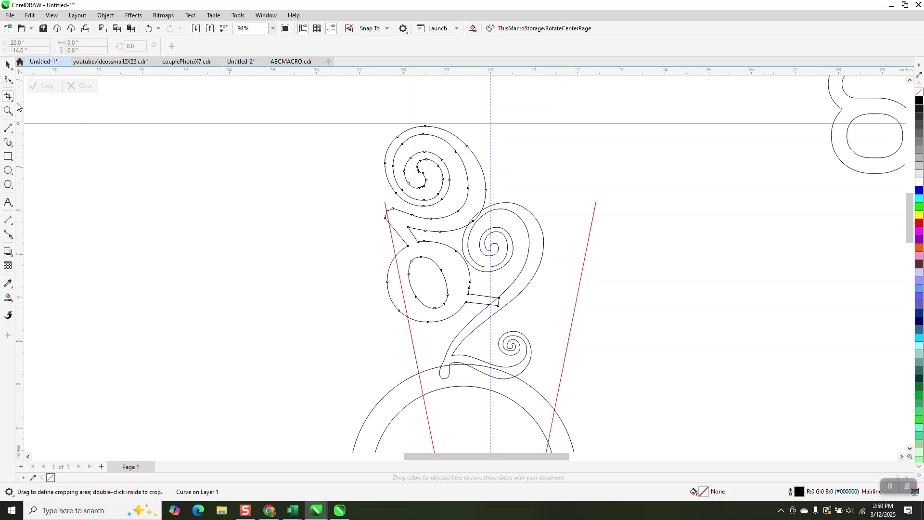
{"action": "left_click", "coordinate": [12, 102]}
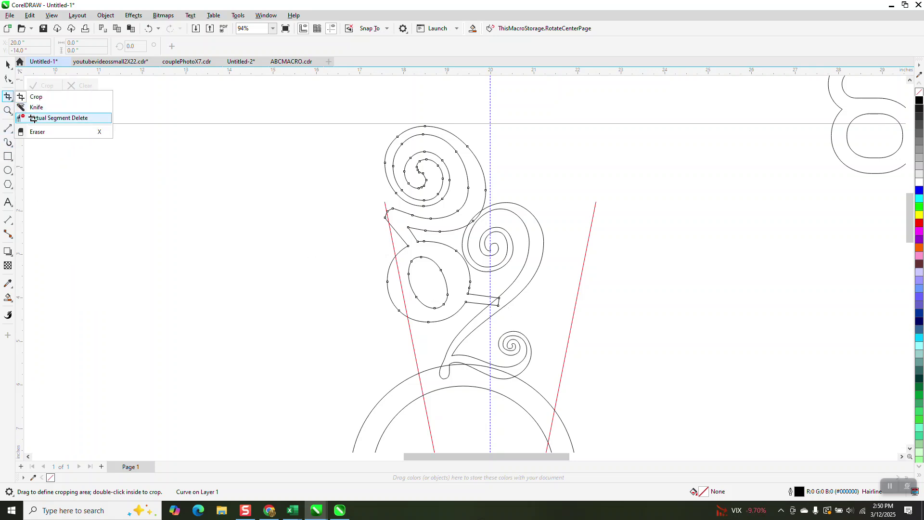
{"action": "left_click", "coordinate": [27, 118]}
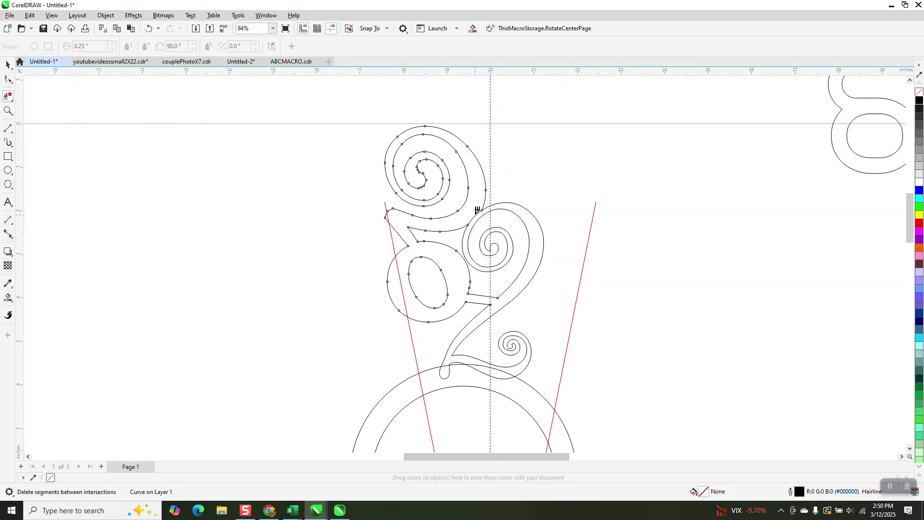
{"action": "scroll", "coordinate": [495, 219], "scroll_direction": "down", "scroll_amount": 1}
{"action": "scroll", "coordinate": [487, 230], "scroll_direction": "down", "scroll_amount": 3}
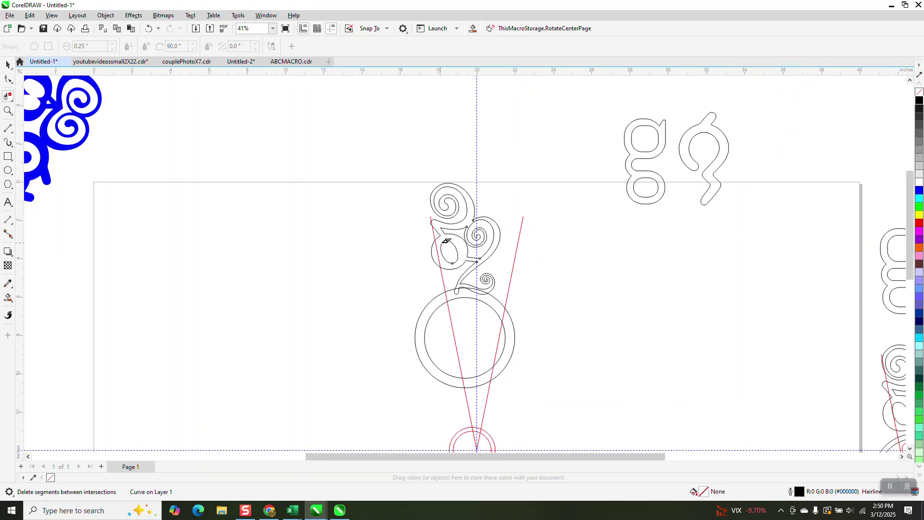
Place the zigzag-tailed letter shape over the V's upper right line, overlapping the 2, and scale it to 75%.
{"action": "left_click", "coordinate": [7, 64]}
{"action": "left_click_drag", "start_coordinate": [709, 180], "coordinate": [543, 263]}
{"action": "mouse_move", "coordinate": [567, 193]}
{"action": "left_mouse_down"}
{"action": "mouse_move", "coordinate": [532, 252]}
{"action": "mouse_move", "coordinate": [518, 246]}
{"action": "left_mouse_up"}
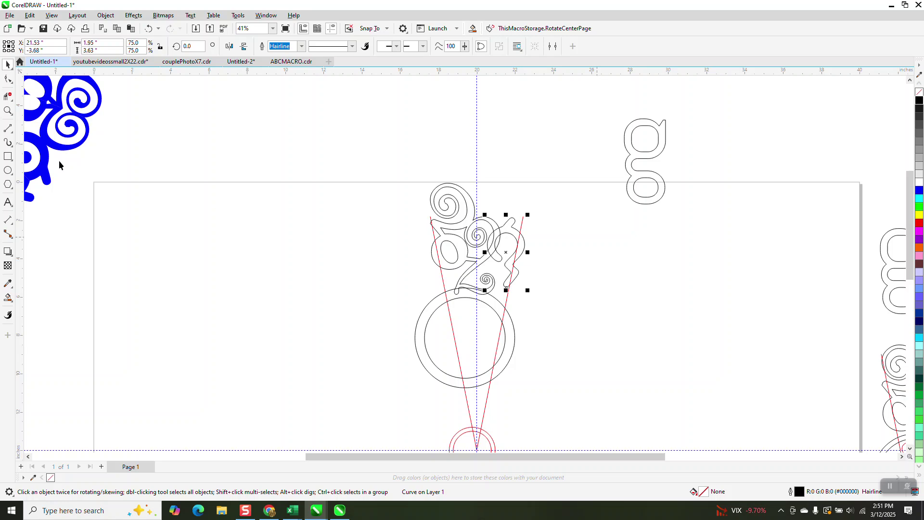
Remove the overlapping segments between the 2 and the zigzag-tailed letter with Virtual Segment Delete so their outlines merge.
{"action": "left_click", "coordinate": [8, 110]}
{"action": "left_click_drag", "start_coordinate": [468, 198], "coordinate": [559, 316]}
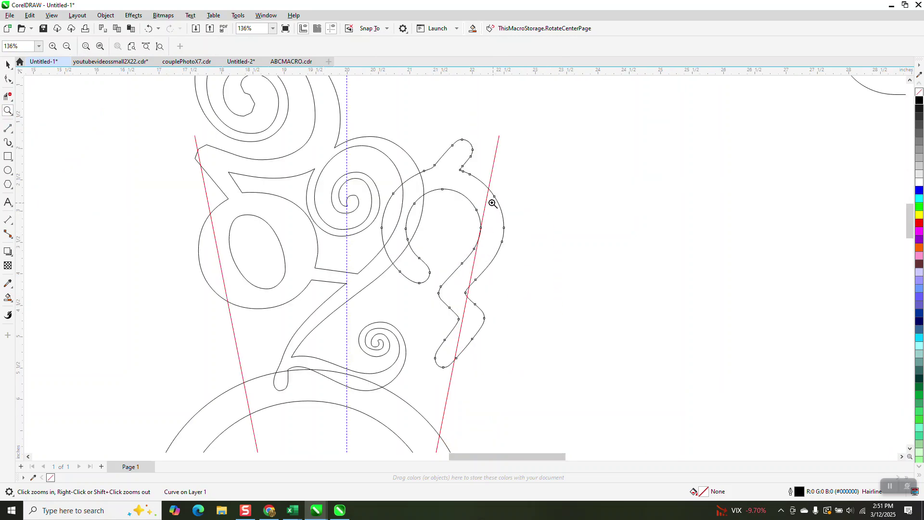
{"action": "left_click", "coordinate": [7, 96]}
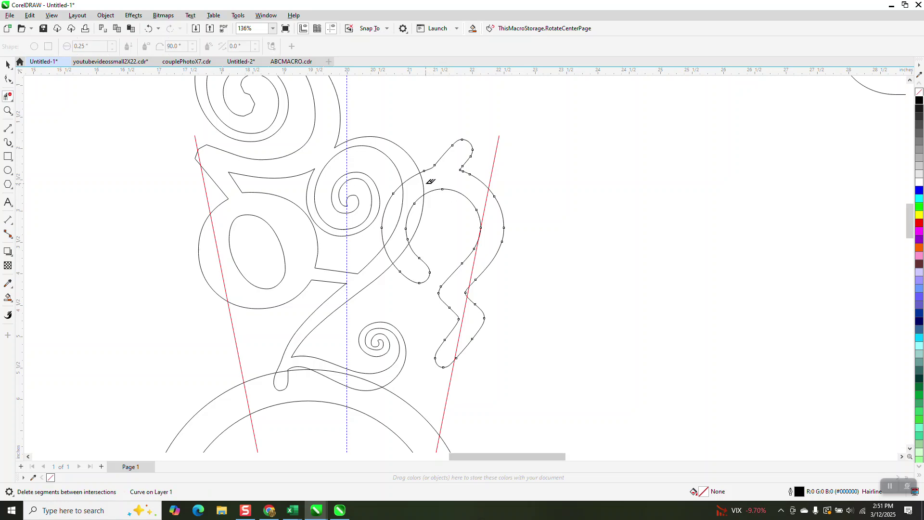
{"action": "left_click", "coordinate": [397, 191]}
{"action": "left_click", "coordinate": [148, 28]}
{"action": "left_click", "coordinate": [424, 184]}
{"action": "left_click", "coordinate": [409, 209]}
{"action": "left_click", "coordinate": [415, 174]}
{"action": "left_click", "coordinate": [419, 199]}
{"action": "left_click", "coordinate": [390, 254]}
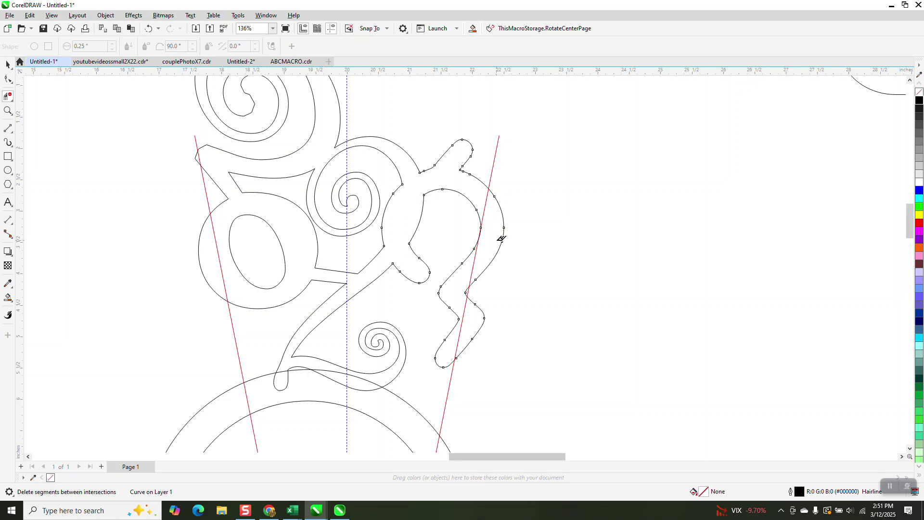
Delete the overlapping segments where the base of the 2 crosses the ring's outer circle.
{"action": "scroll", "coordinate": [502, 238], "scroll_direction": "down", "scroll_amount": 2}
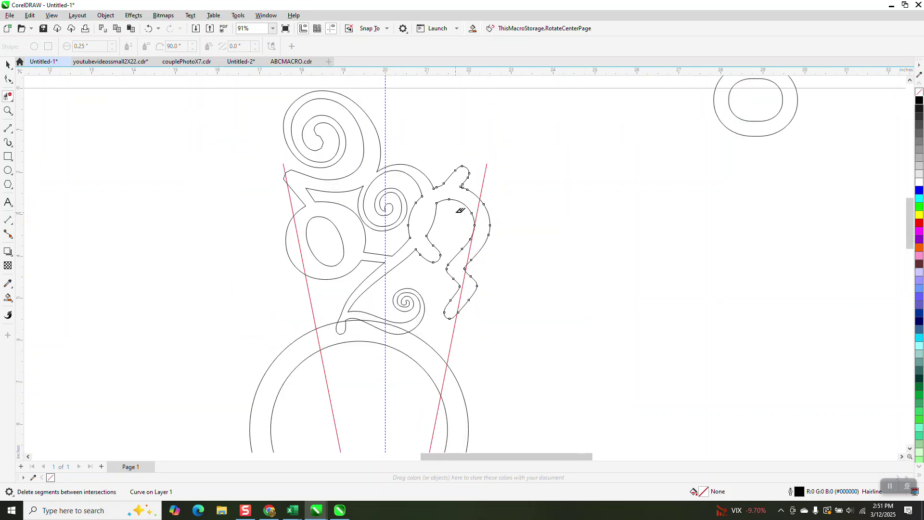
{"action": "left_click", "coordinate": [395, 324]}
{"action": "left_click", "coordinate": [343, 319]}
{"action": "left_click", "coordinate": [378, 325]}
{"action": "left_click", "coordinate": [401, 334]}
{"action": "left_click", "coordinate": [356, 319]}
{"action": "scroll", "coordinate": [365, 319], "scroll_direction": "down", "scroll_amount": 3}
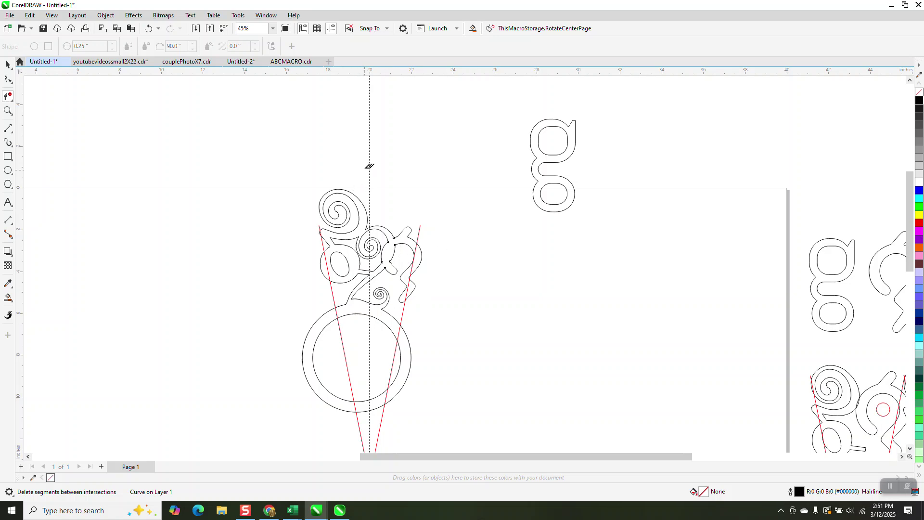
{"action": "scroll", "coordinate": [373, 185], "scroll_direction": "down", "scroll_amount": 2}
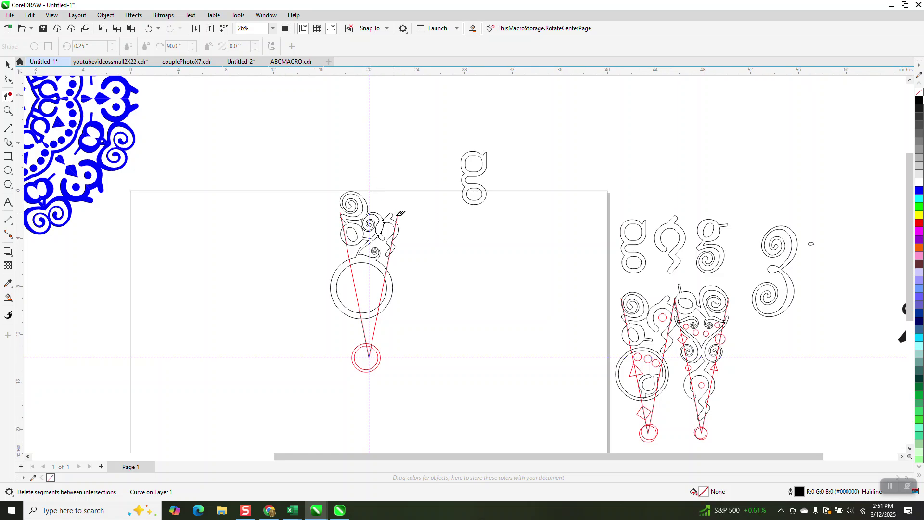
{"action": "left_click", "coordinate": [8, 187]}
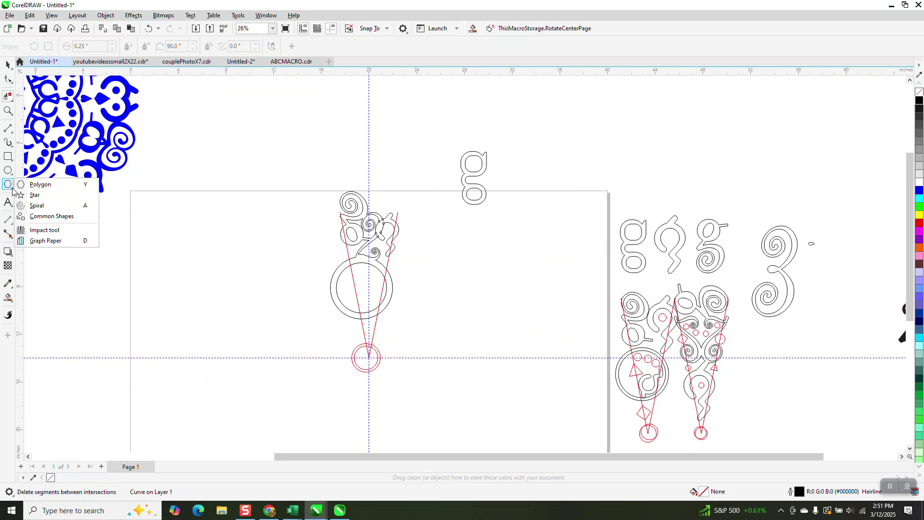
{"action": "left_click", "coordinate": [40, 185]}
{"action": "left_click_drag", "start_coordinate": [355, 120], "coordinate": [327, 156]}
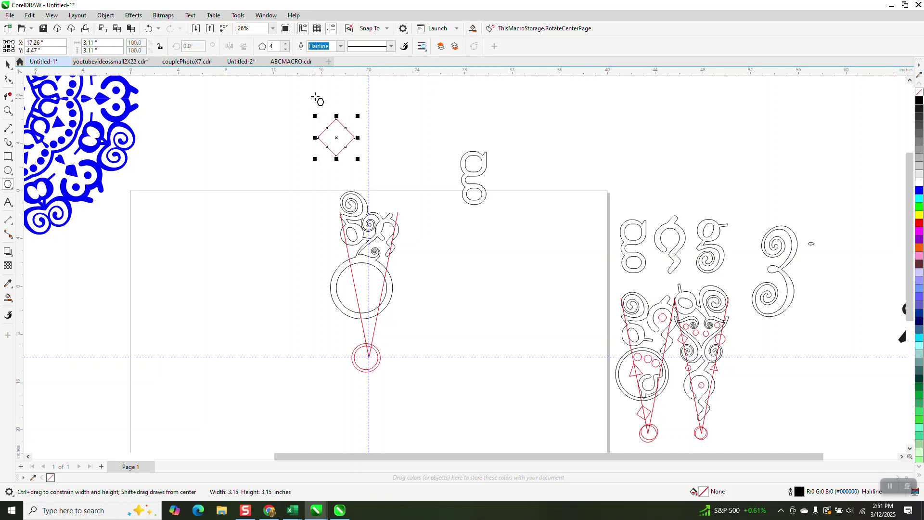
{"action": "left_click", "coordinate": [7, 65]}
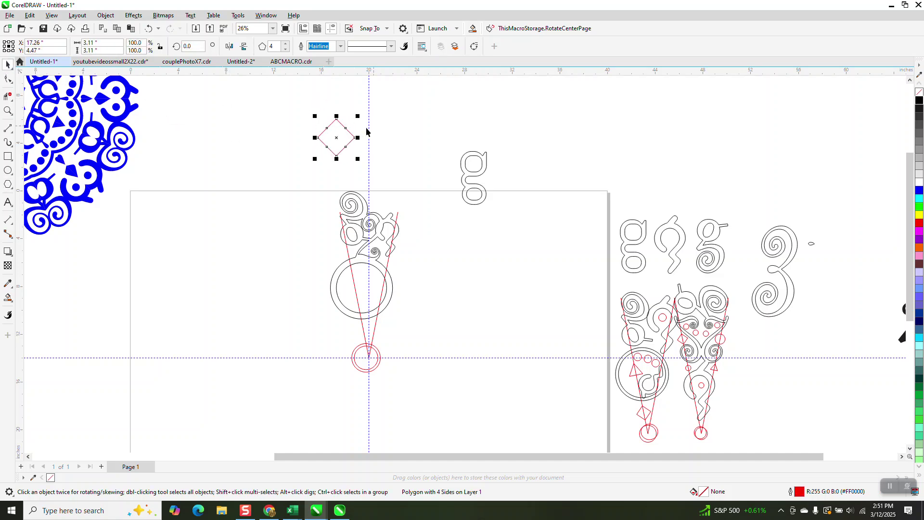
{"action": "left_click_drag", "start_coordinate": [356, 120], "coordinate": [346, 128]}
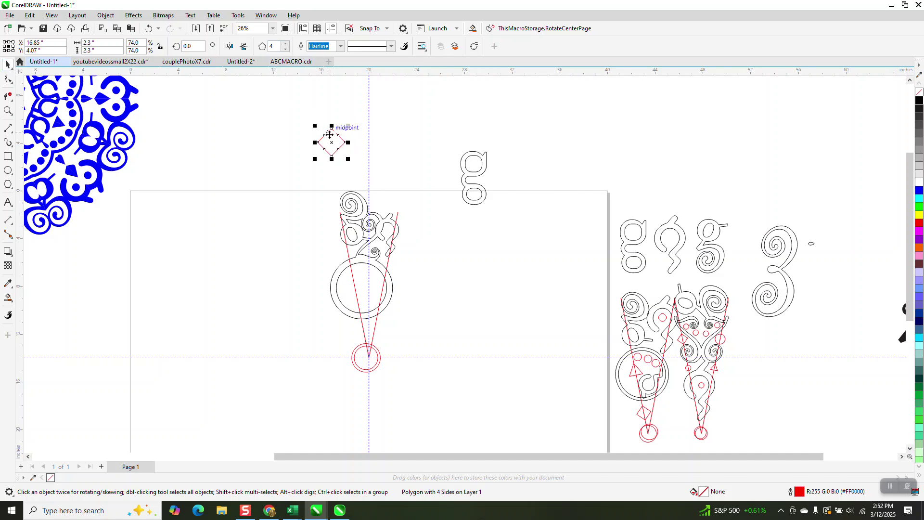
{"action": "key", "text": "Delete"}
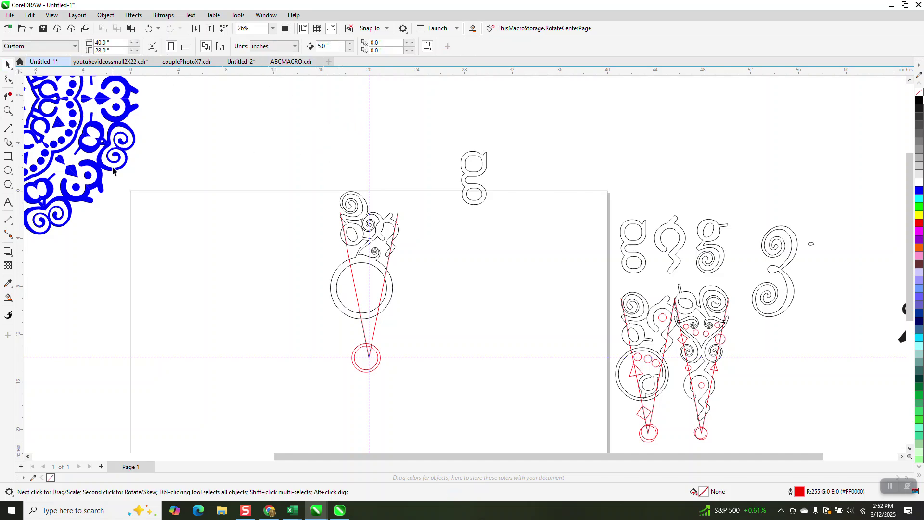
Draw a square about 2.34 inches wide above the page and set its rotation angle to 56.25 degrees.
{"action": "left_click", "coordinate": [8, 156]}
{"action": "left_click_drag", "start_coordinate": [267, 133], "coordinate": [239, 162]}
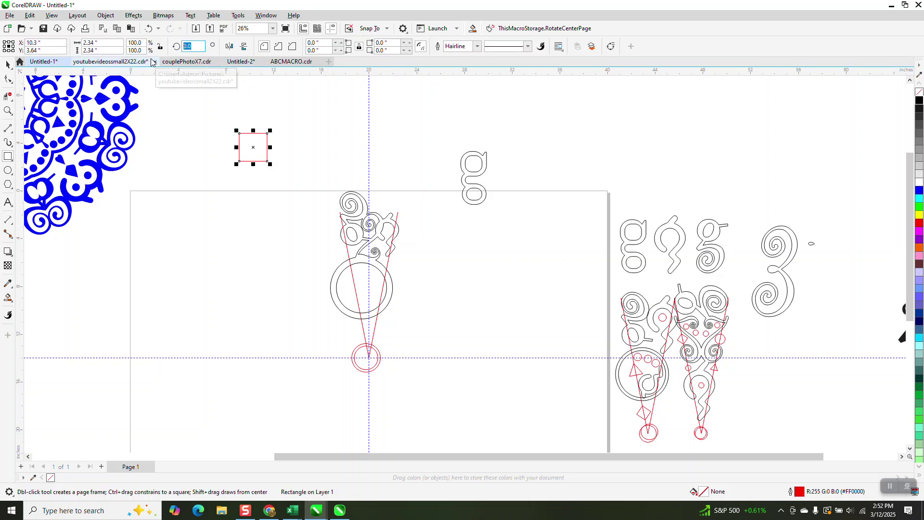
{"action": "type", "text": "45"}
{"action": "key", "text": "Return"}
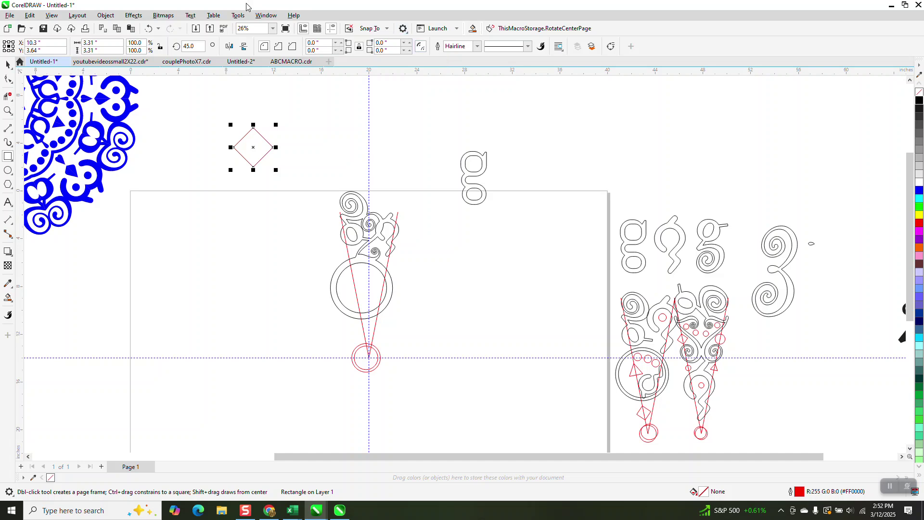
{"action": "left_click", "coordinate": [204, 46]}
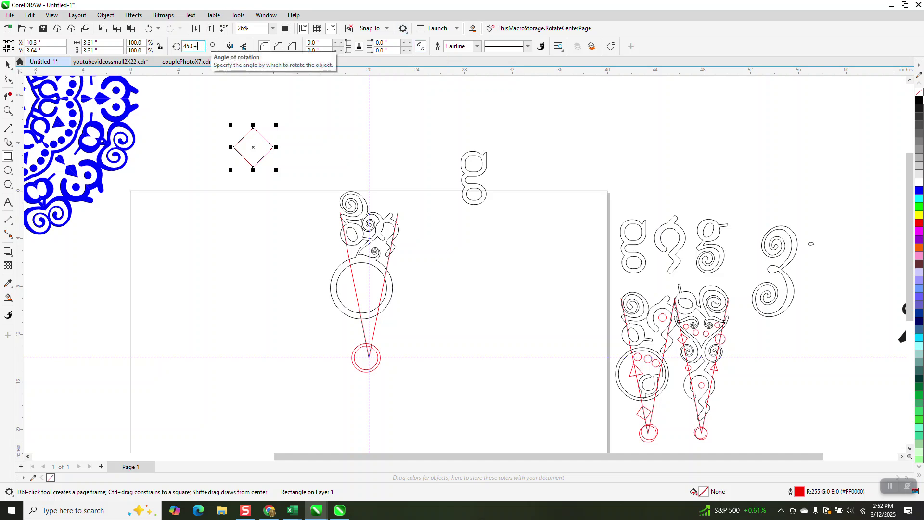
{"action": "key", "text": "Return"}
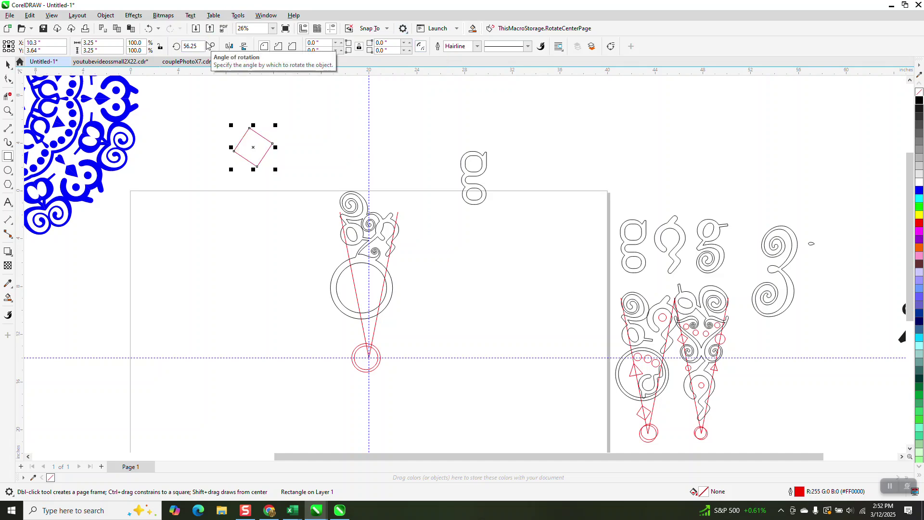
Scale the rotated square to about 82% and place it inside the ring across the V's left line.
{"action": "left_click", "coordinate": [8, 65]}
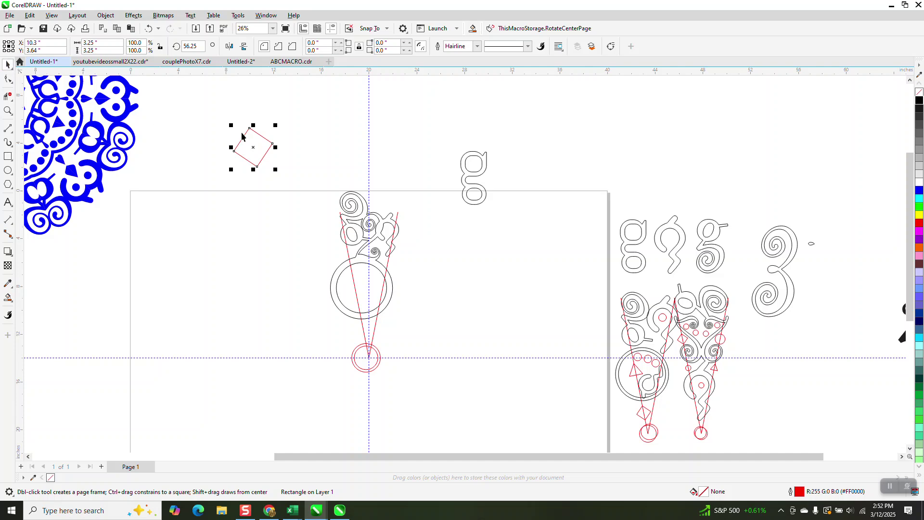
{"action": "left_click_drag", "start_coordinate": [275, 125], "coordinate": [269, 132]}
{"action": "left_click_drag", "start_coordinate": [240, 163], "coordinate": [359, 304]}
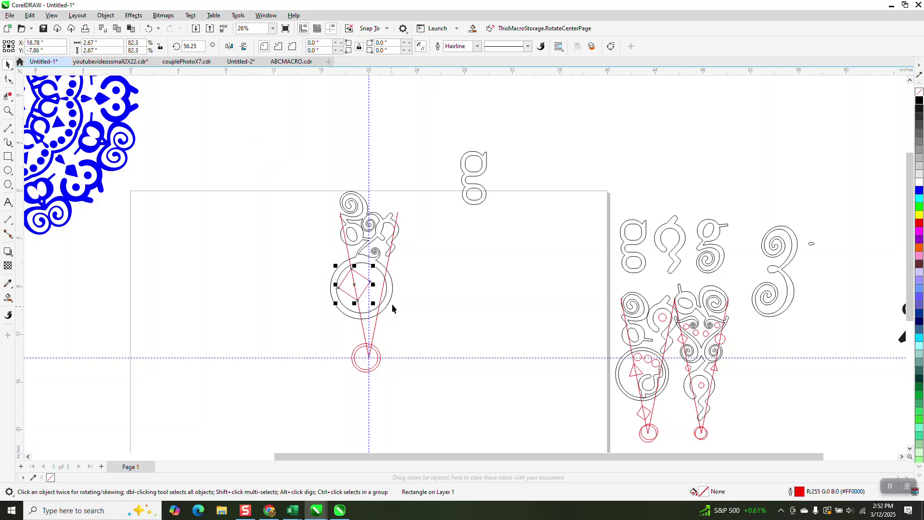
Draw a three-sided polygon about 2.94 inches wide above the page and set its rotation angle to 11.25 degrees.
{"action": "left_click", "coordinate": [13, 190]}
{"action": "left_click", "coordinate": [39, 184]}
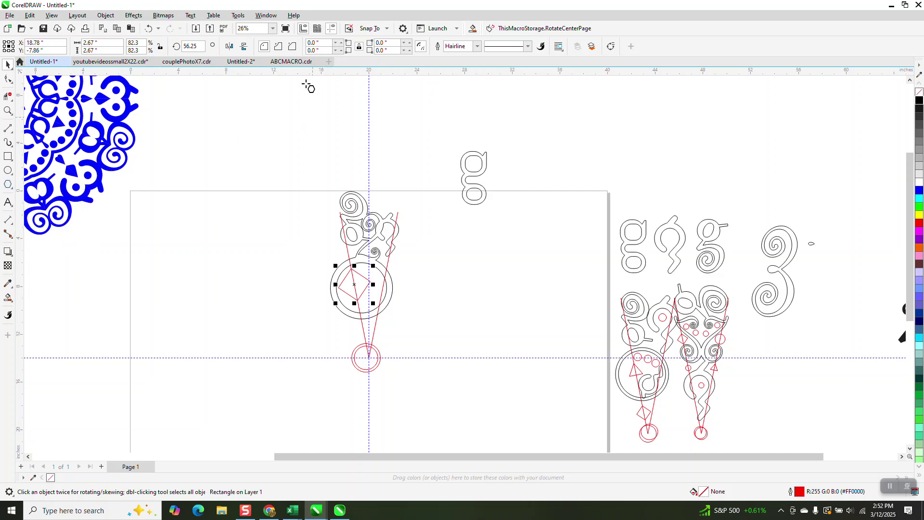
{"action": "left_click", "coordinate": [285, 48]}
{"action": "left_click_drag", "start_coordinate": [309, 99], "coordinate": [297, 140]}
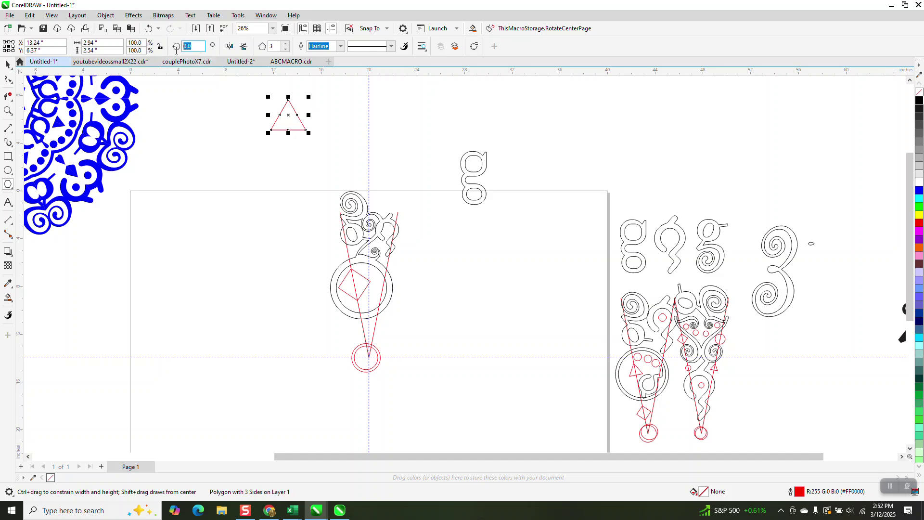
{"action": "type", "text": "11.25"}
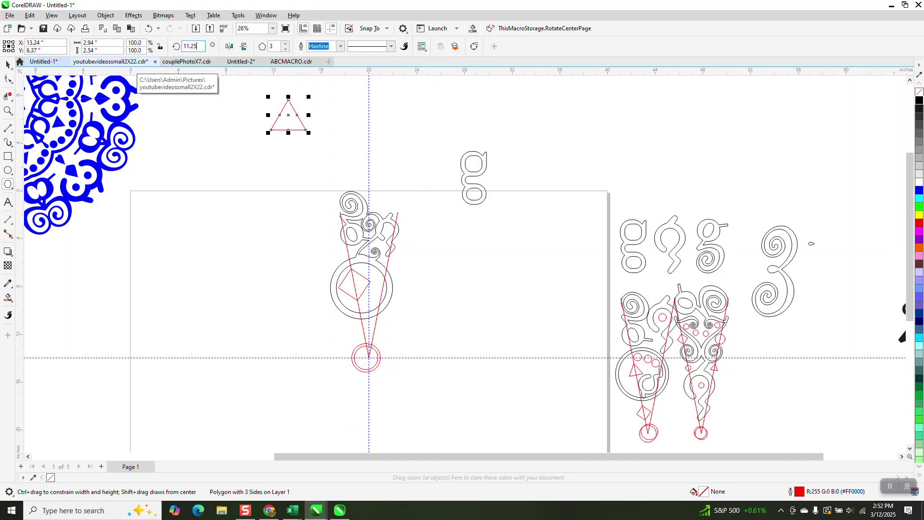
{"action": "key", "text": "Return"}
Scale the triangle to about 35.5% and place it across the V's left line, just above the small centre circles.
{"action": "left_click", "coordinate": [8, 65]}
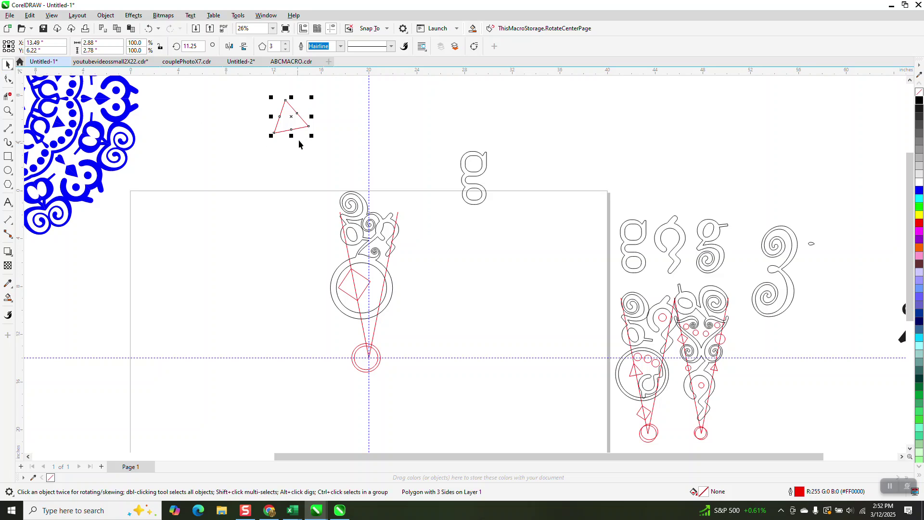
{"action": "left_click_drag", "start_coordinate": [291, 117], "coordinate": [394, 365]}
{"action": "left_click", "coordinate": [8, 111]}
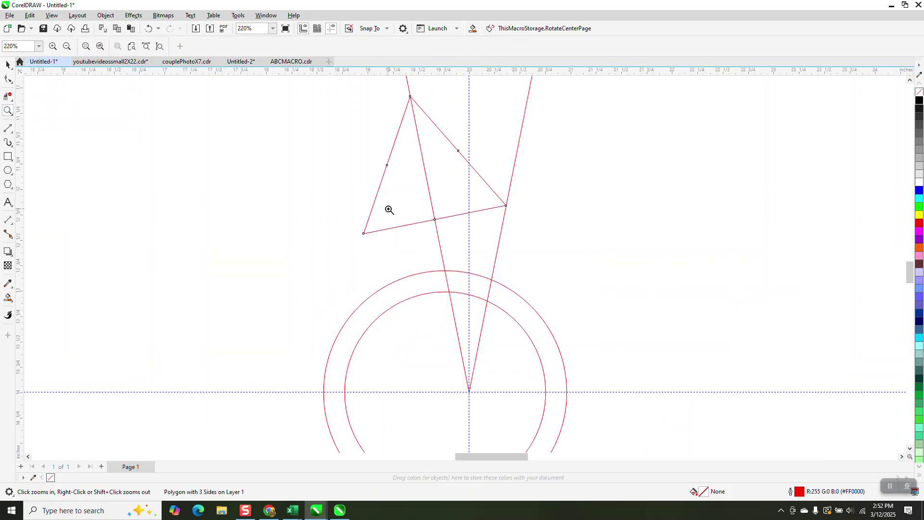
{"action": "left_click", "coordinate": [8, 64]}
{"action": "left_click_drag", "start_coordinate": [509, 97], "coordinate": [470, 134]}
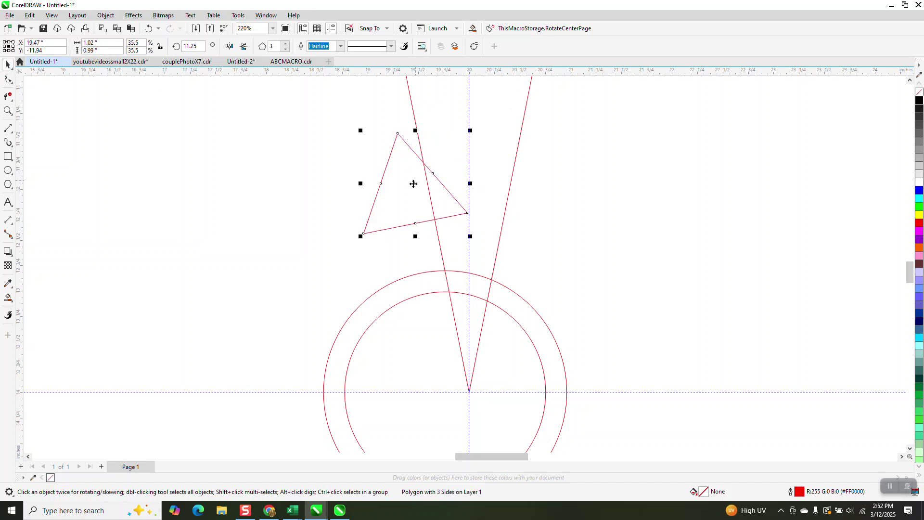
{"action": "left_click_drag", "start_coordinate": [397, 134], "coordinate": [413, 124]}
{"action": "scroll", "coordinate": [353, 236], "scroll_direction": "down", "scroll_amount": 2}
{"action": "scroll", "coordinate": [437, 327], "scroll_direction": "down", "scroll_amount": 3}
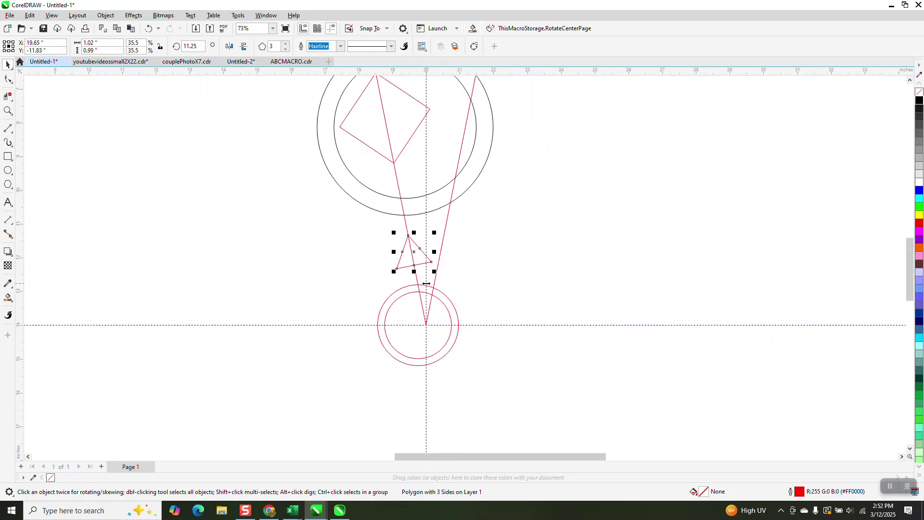
{"action": "scroll", "coordinate": [435, 295], "scroll_direction": "down", "scroll_amount": 1}
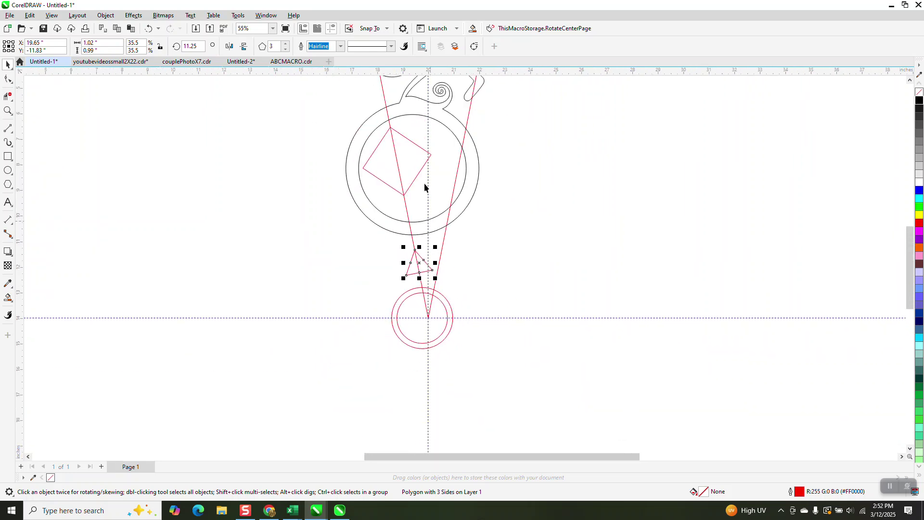
Draw a circle about 0.66 inches in diameter beside the large ring.
{"action": "scroll", "coordinate": [420, 202], "scroll_direction": "down", "scroll_amount": 2}
{"action": "left_click", "coordinate": [8, 111]}
{"action": "left_click_drag", "start_coordinate": [390, 159], "coordinate": [501, 263]}
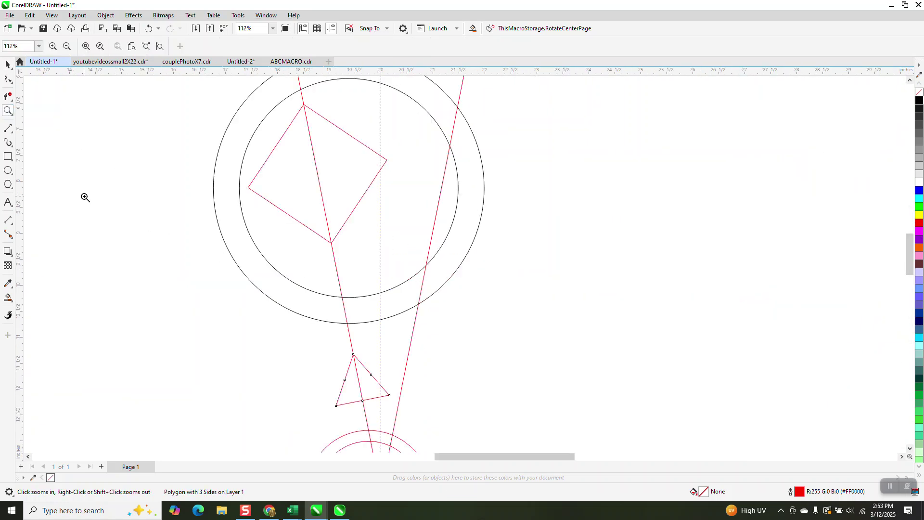
{"action": "left_click", "coordinate": [8, 171]}
{"action": "left_click_drag", "start_coordinate": [158, 117], "coordinate": [130, 174]}
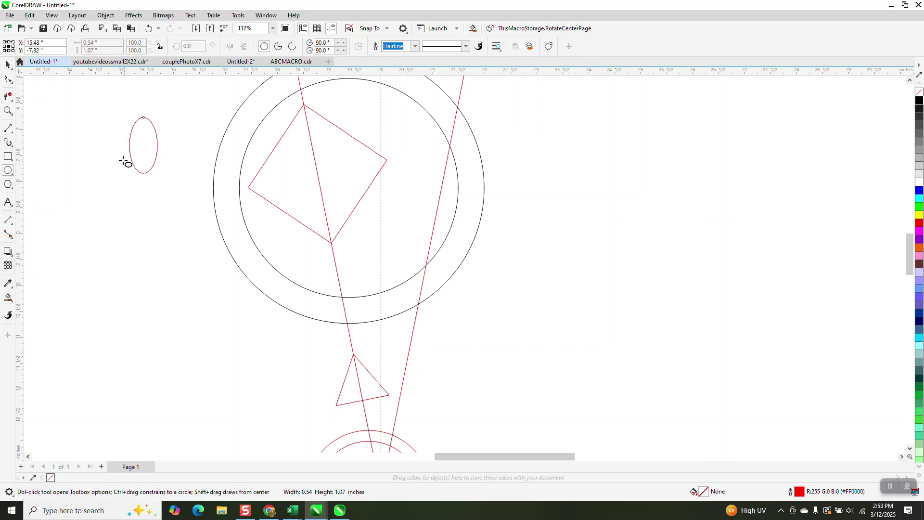
{"action": "key", "text": "Delete"}
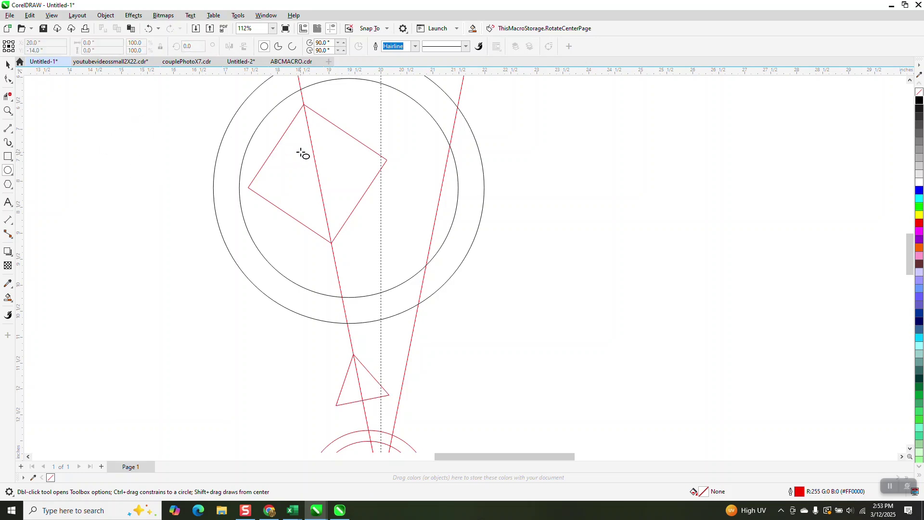
{"action": "left_click_drag", "start_coordinate": [241, 134], "coordinate": [204, 169]}
{"action": "key", "text": "space"}
Place copies of the small circle inside the large ring, four curving around the square's right side and one below it.
{"action": "mouse_move", "coordinate": [231, 154]}
{"action": "left_mouse_down"}
{"action": "mouse_move", "coordinate": [342, 132]}
{"action": "mouse_move", "coordinate": [354, 114]}
{"action": "mouse_move", "coordinate": [406, 142]}
{"action": "mouse_move", "coordinate": [414, 202]}
{"action": "mouse_move", "coordinate": [399, 226]}
{"action": "mouse_move", "coordinate": [338, 263]}
{"action": "mouse_move", "coordinate": [311, 257]}
{"action": "left_mouse_up"}
{"action": "key", "text": "space"}
{"action": "key", "text": "space"}
{"action": "key", "text": "space"}
{"action": "key", "text": "space"}
{"action": "scroll", "coordinate": [397, 260], "scroll_direction": "down", "scroll_amount": 3}
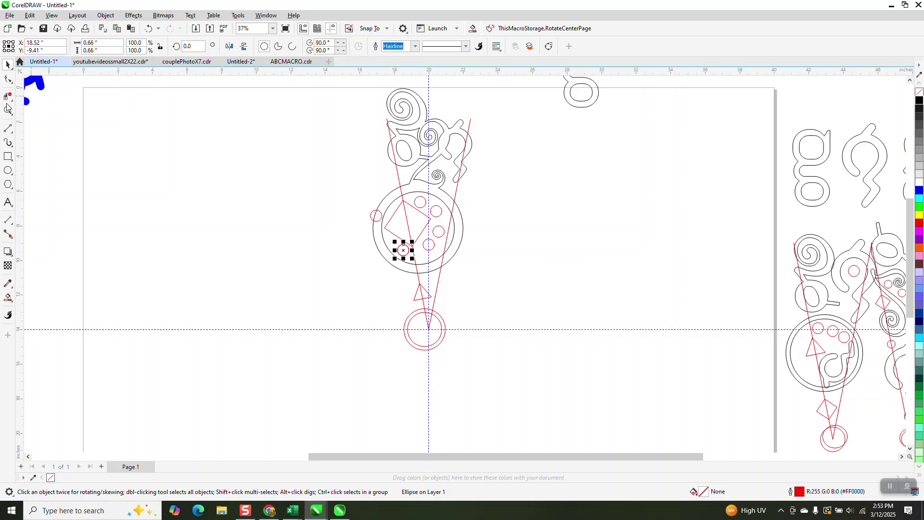
{"action": "scroll", "coordinate": [278, 160], "scroll_direction": "down", "scroll_amount": 1}
Group all the guide lines, rings, ornaments and shapes of the new wedge.
{"action": "left_click_drag", "start_coordinate": [336, 92], "coordinate": [484, 345]}
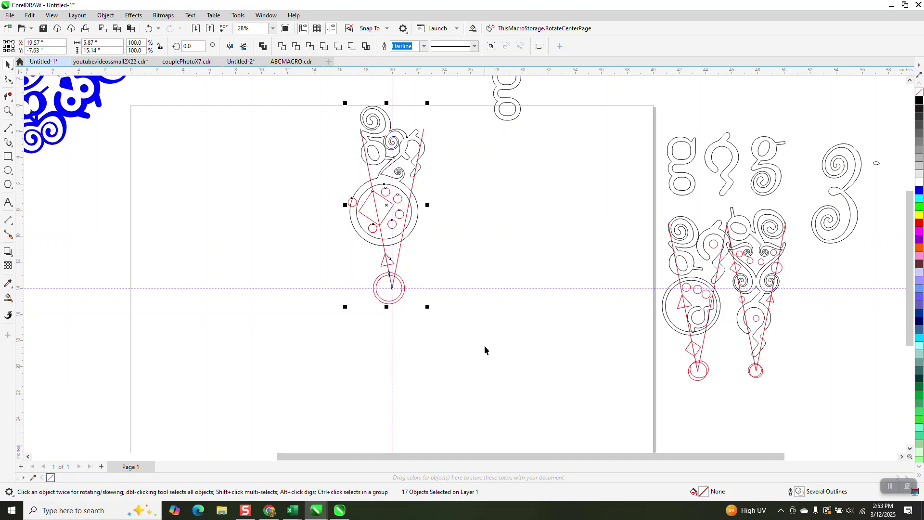
{"action": "key", "text": "ctrl+g"}
Smart Fill in blue the parts of the centre ring, the triangle and the large ring's lower arc that lie inside the V.
{"action": "left_click", "coordinate": [8, 111]}
{"action": "left_click_drag", "start_coordinate": [291, 107], "coordinate": [568, 301]}
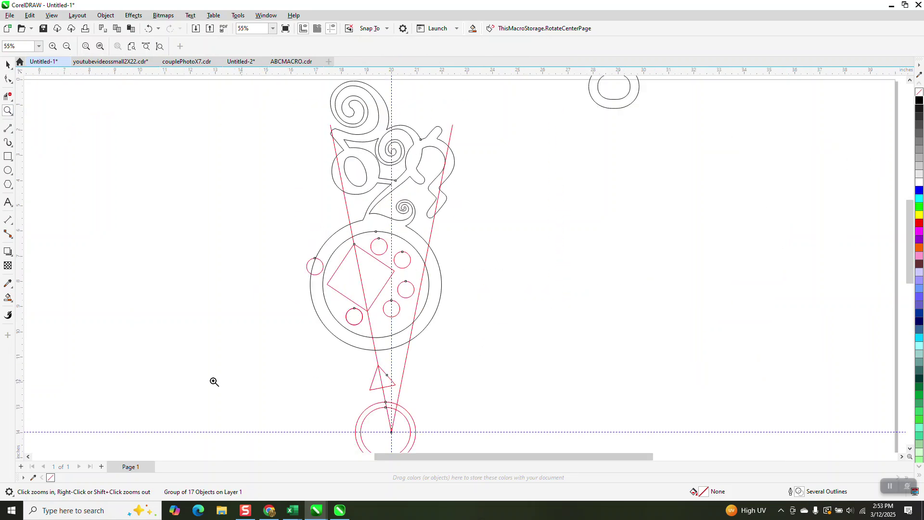
{"action": "left_click", "coordinate": [8, 300]}
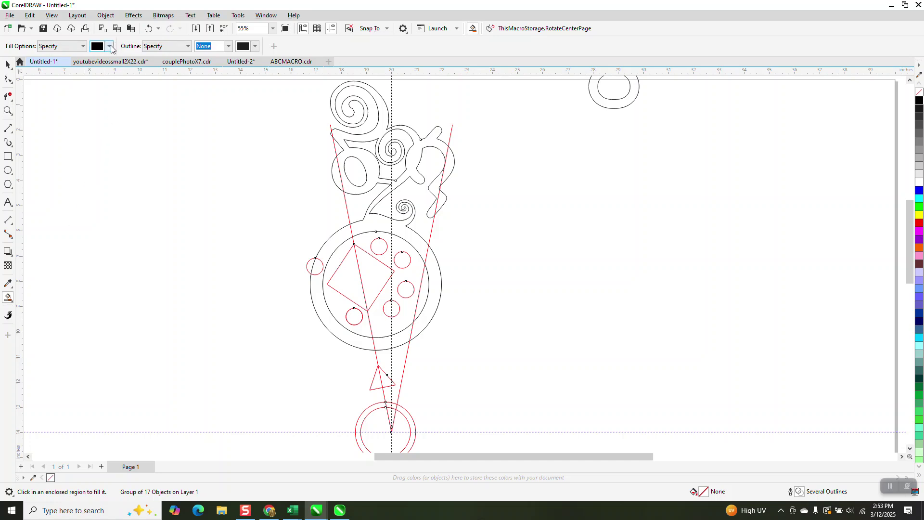
{"action": "left_click", "coordinate": [111, 46]}
{"action": "left_click", "coordinate": [139, 106]}
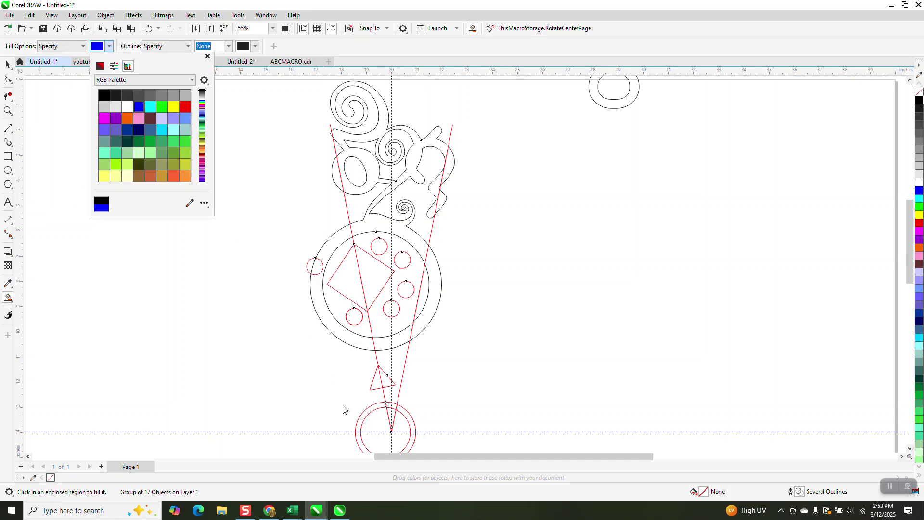
{"action": "left_click", "coordinate": [393, 410]}
{"action": "left_click", "coordinate": [392, 408]}
{"action": "left_click", "coordinate": [387, 383]}
{"action": "left_click", "coordinate": [393, 338]}
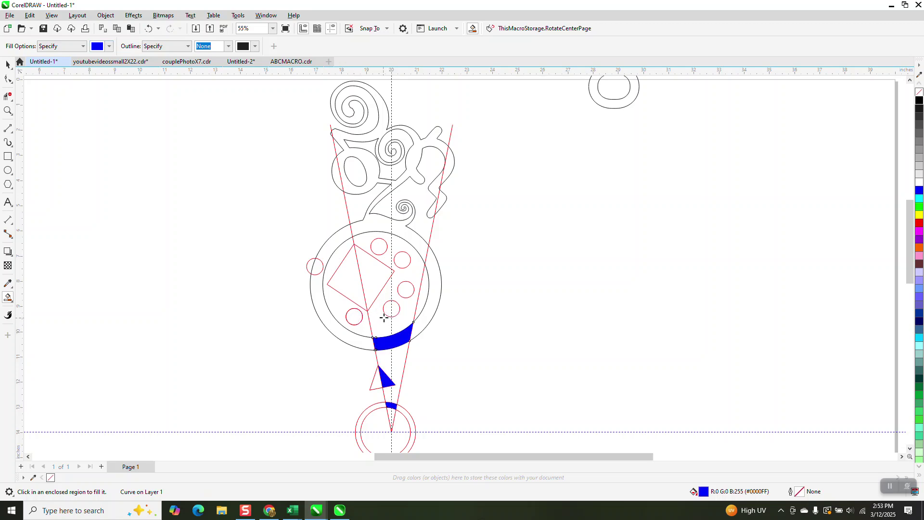
Fill the square's inner half, the four small circles, the upper arc with its merged ornaments, and the zigzag tail inside the V.
{"action": "left_click", "coordinate": [395, 311]}
{"action": "left_click", "coordinate": [377, 269]}
{"action": "left_click", "coordinate": [407, 293]}
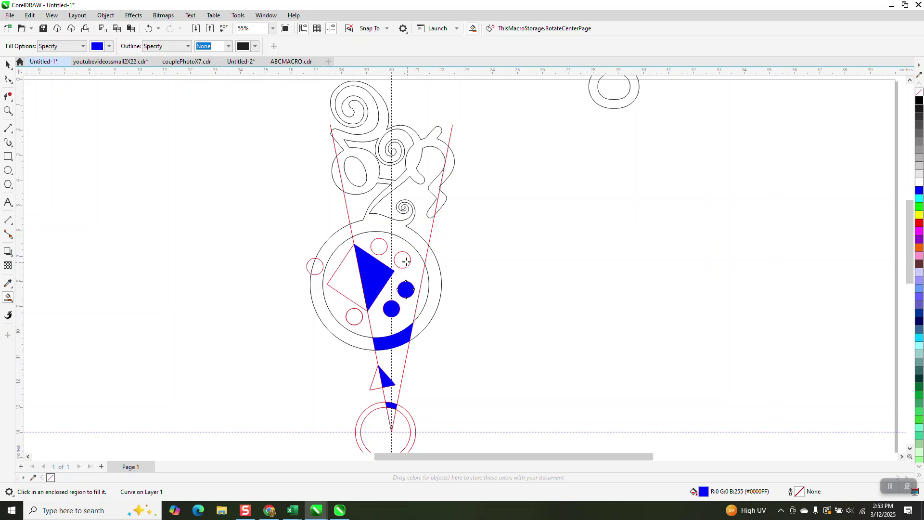
{"action": "left_click", "coordinate": [404, 257]}
{"action": "left_click", "coordinate": [378, 245]}
{"action": "left_click", "coordinate": [403, 233]}
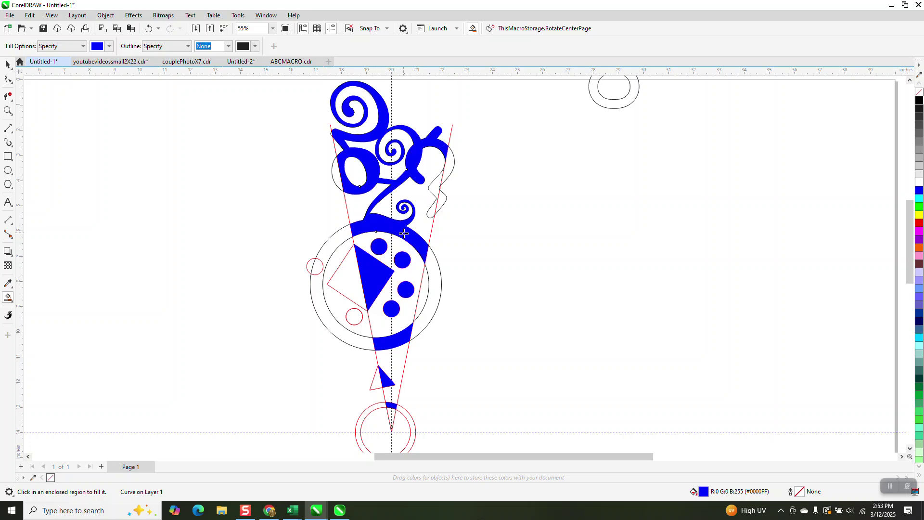
{"action": "left_click", "coordinate": [431, 184]}
Move the grouped outline drawing 20 inches to the right, clear of the blue filled wedge.
{"action": "left_click", "coordinate": [8, 64]}
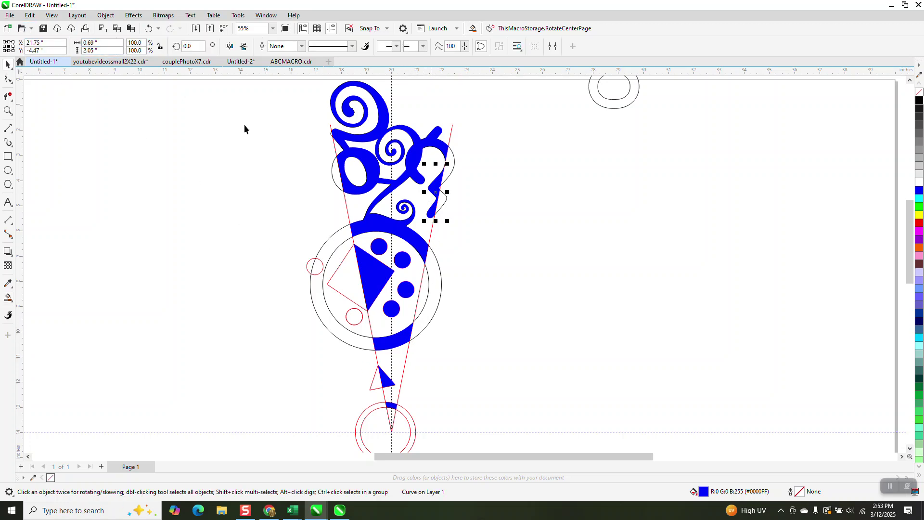
{"action": "left_click", "coordinate": [407, 409]}
{"action": "key", "text": "Right"}
{"action": "key", "text": "Right"}
{"action": "key", "text": "Right"}
{"action": "key", "text": "Right"}
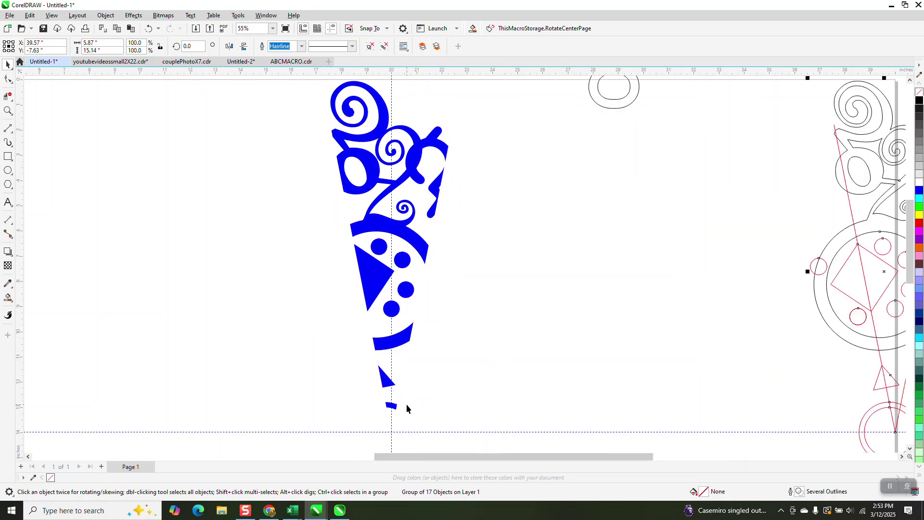
Group the blue filled pieces and rotate the group 11.25 degrees about the guideline intersection.
{"action": "scroll", "coordinate": [501, 355], "scroll_direction": "down", "scroll_amount": 1}
{"action": "left_click_drag", "start_coordinate": [362, 144], "coordinate": [508, 397]}
{"action": "scroll", "coordinate": [508, 397], "scroll_direction": "down", "scroll_amount": 1}
{"action": "key", "text": "ctrl+g"}
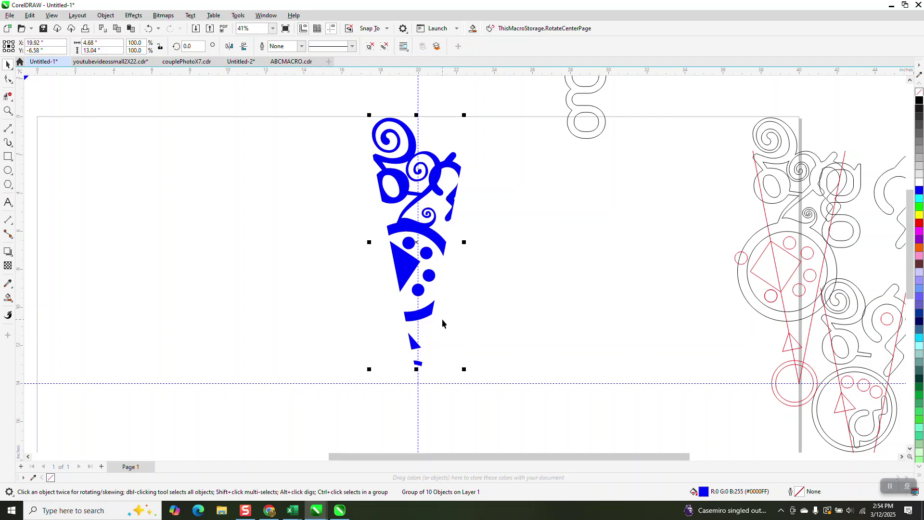
{"action": "double_click", "coordinate": [192, 47]}
{"action": "type", "text": "11."}
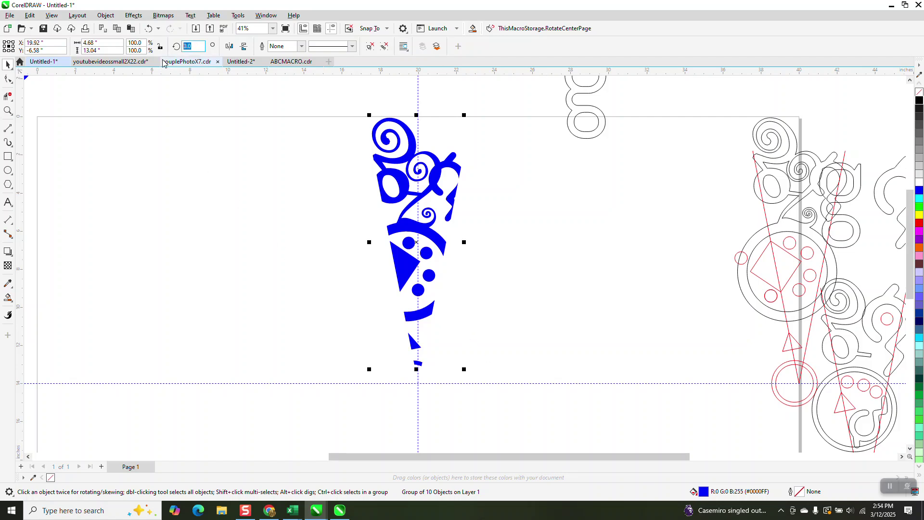
{"action": "type", "text": "25"}
{"action": "key", "text": "Return"}
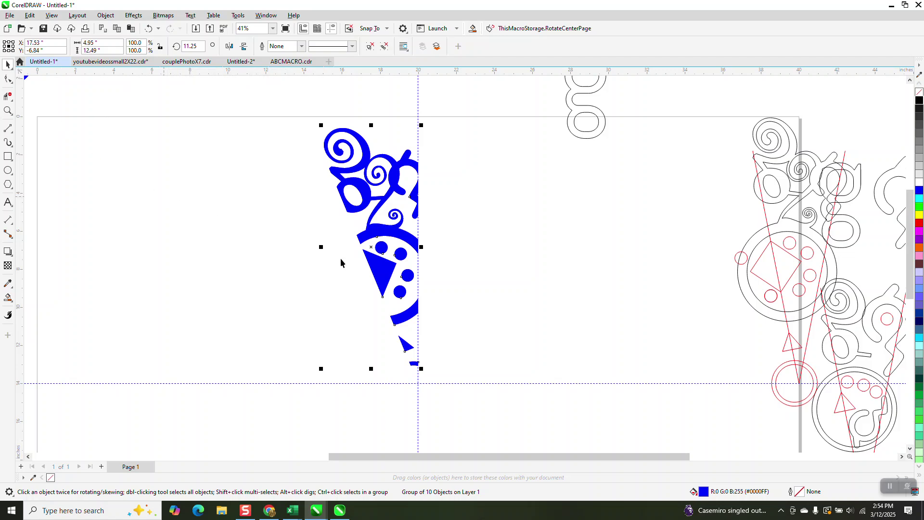
Mirror a copy of the blue wedge across the vertical guideline and group the two halves.
{"action": "left_click_drag", "start_coordinate": [320, 247], "coordinate": [432, 251]}
{"action": "right_click", "coordinate": [430, 251]}
{"action": "scroll", "coordinate": [344, 260], "scroll_direction": "down", "scroll_amount": 1}
{"action": "scroll", "coordinate": [344, 263], "scroll_direction": "down", "scroll_amount": 1}
{"action": "left_click_drag", "start_coordinate": [323, 136], "coordinate": [501, 362]}
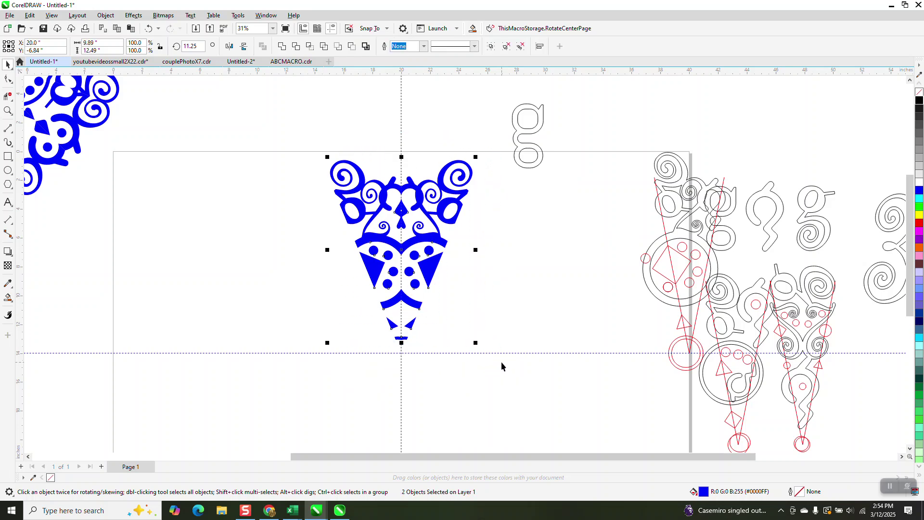
{"action": "key", "text": "ctrl+g"}
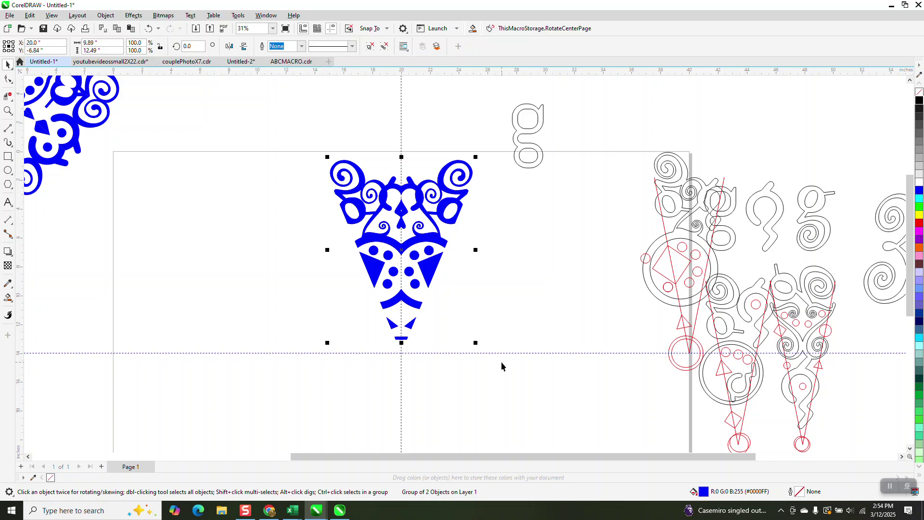
Duplicate the mirrored wedge around the guideline intersection in 45-degree steps until the mandala forms a full circle.
{"action": "left_click", "coordinate": [417, 251]}
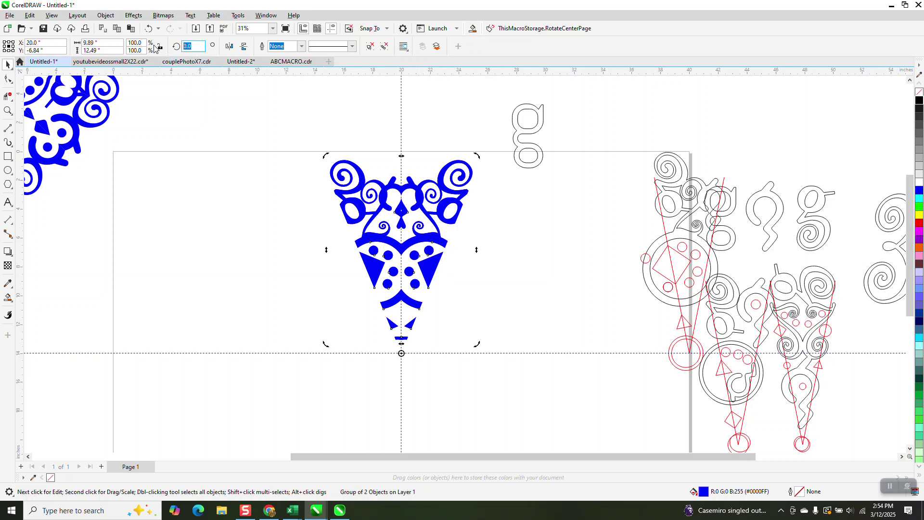
{"action": "key", "text": "Return"}
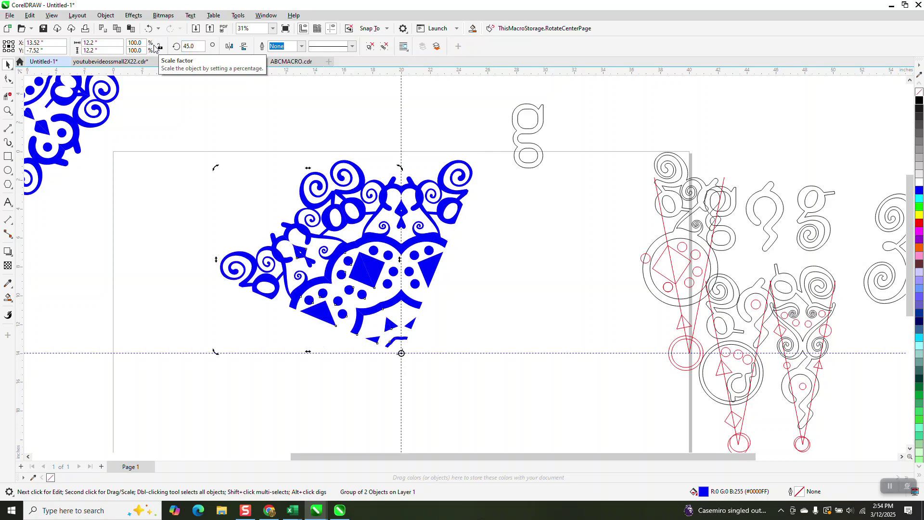
{"action": "key", "text": "ctrl+d"}
{"action": "key", "text": "ctrl+d"}
{"action": "key", "text": "ctrl+d"}
{"action": "key", "text": "ctrl+d"}
{"action": "key", "text": "ctrl+d"}
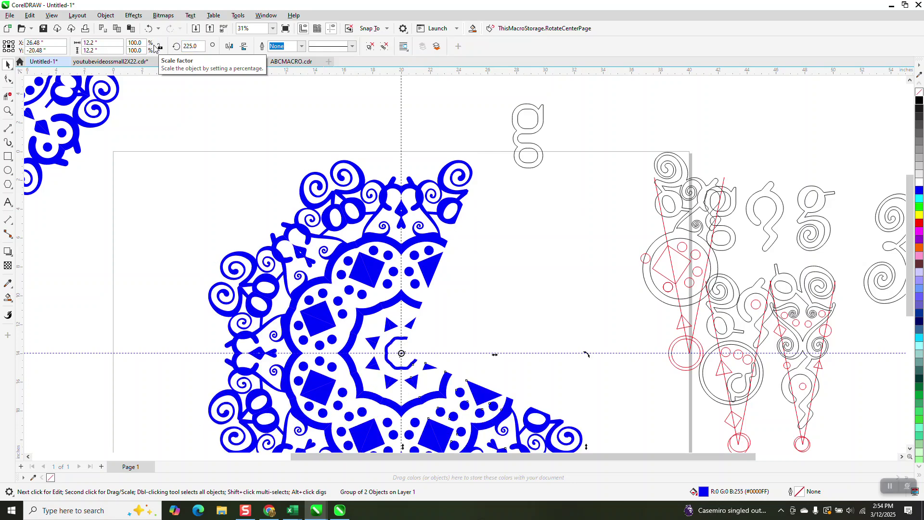
{"action": "key", "text": "ctrl+d"}
{"action": "scroll", "coordinate": [227, 136], "scroll_direction": "down", "scroll_amount": 2}
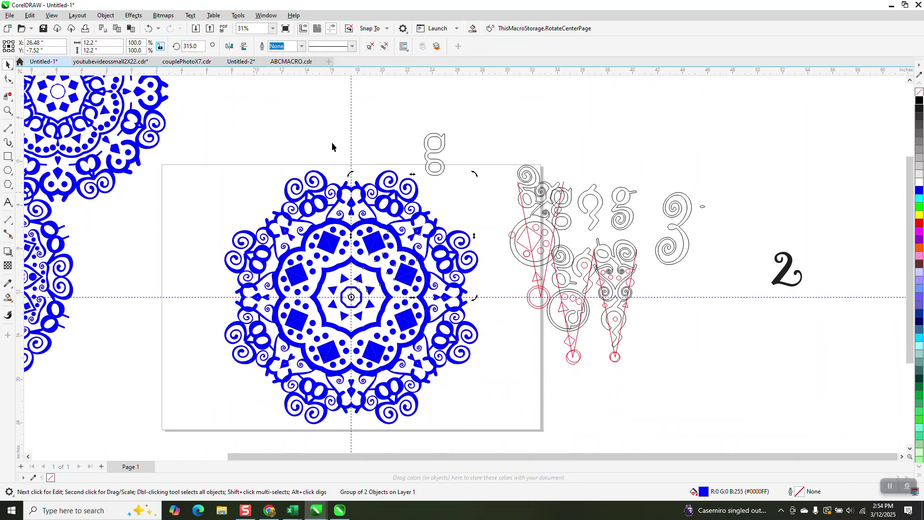
Move the outlined letter g farther away from the mandala, and inspect the mandala's pattern and the outline copy's centre rings.
{"action": "left_click_drag", "start_coordinate": [441, 156], "coordinate": [482, 127]}
{"action": "left_click", "coordinate": [8, 110]}
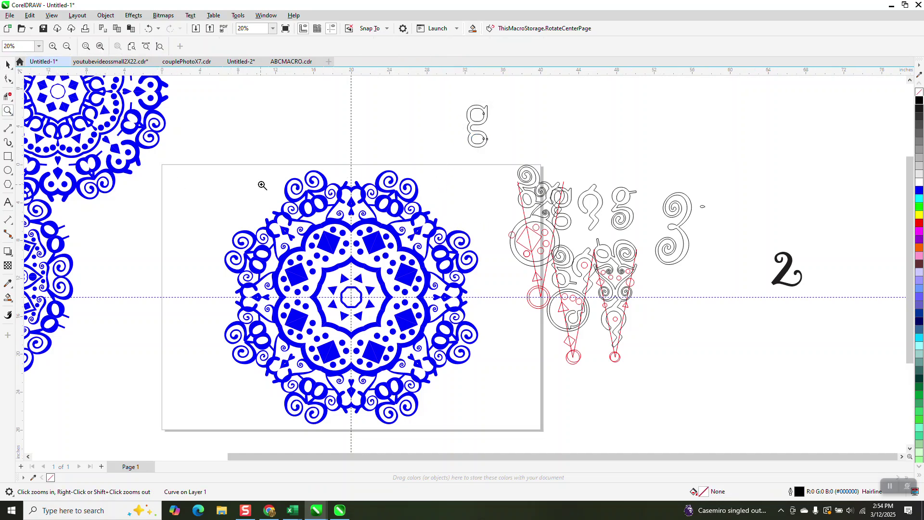
{"action": "left_click", "coordinate": [454, 325]}
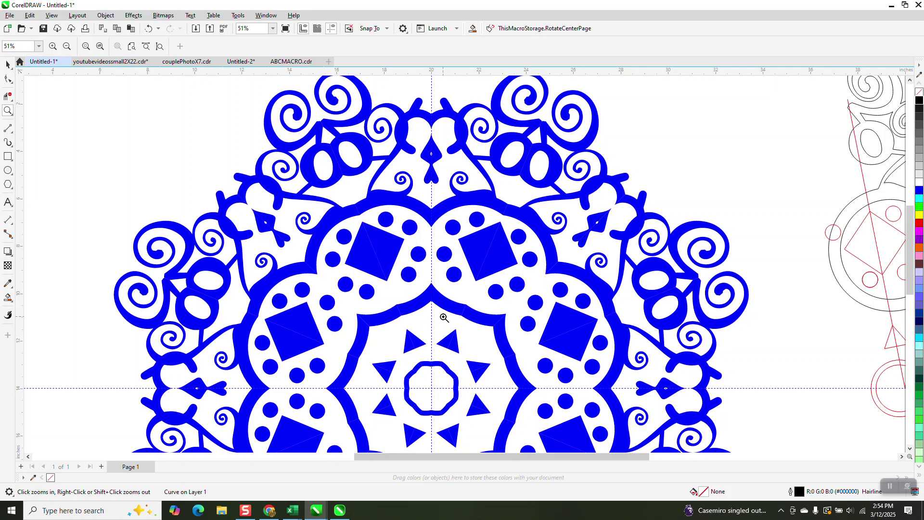
{"action": "scroll", "coordinate": [444, 318], "scroll_direction": "down", "scroll_amount": 1}
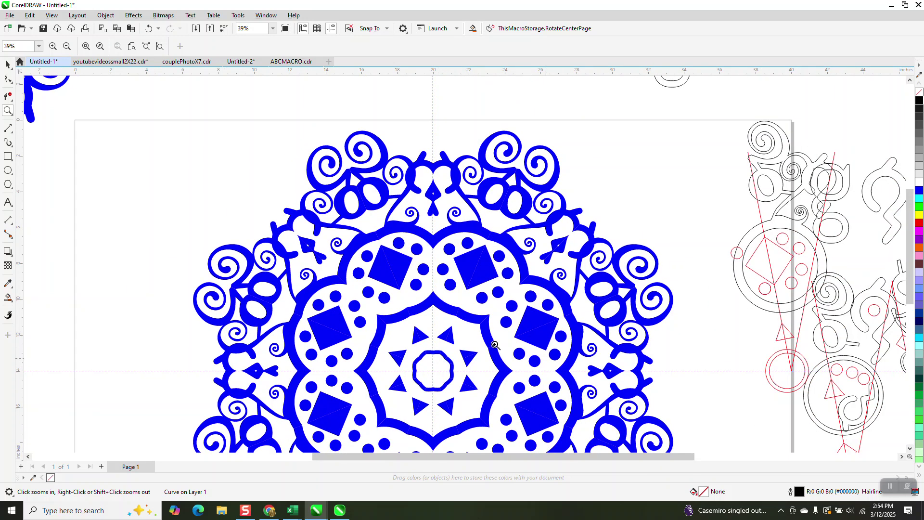
{"action": "scroll", "coordinate": [326, 291], "scroll_direction": "down", "scroll_amount": 3}
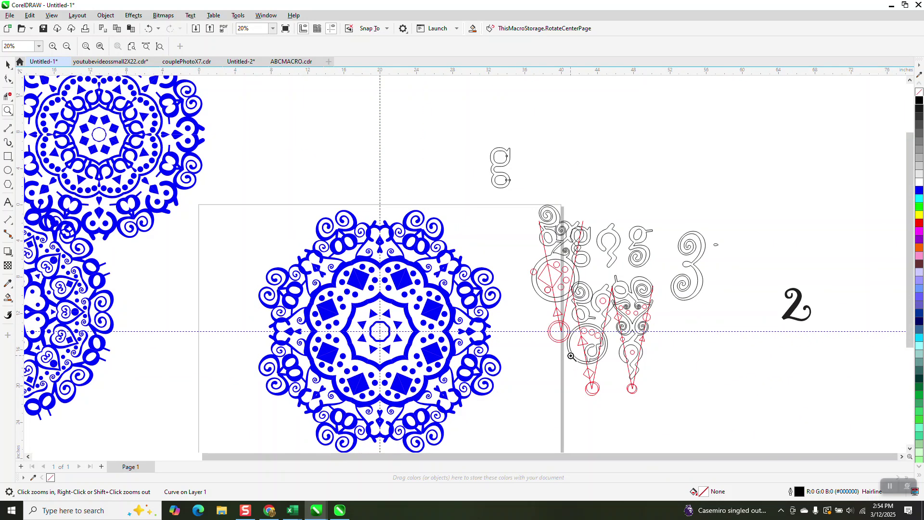
{"action": "left_click_drag", "start_coordinate": [571, 330], "coordinate": [572, 331]}
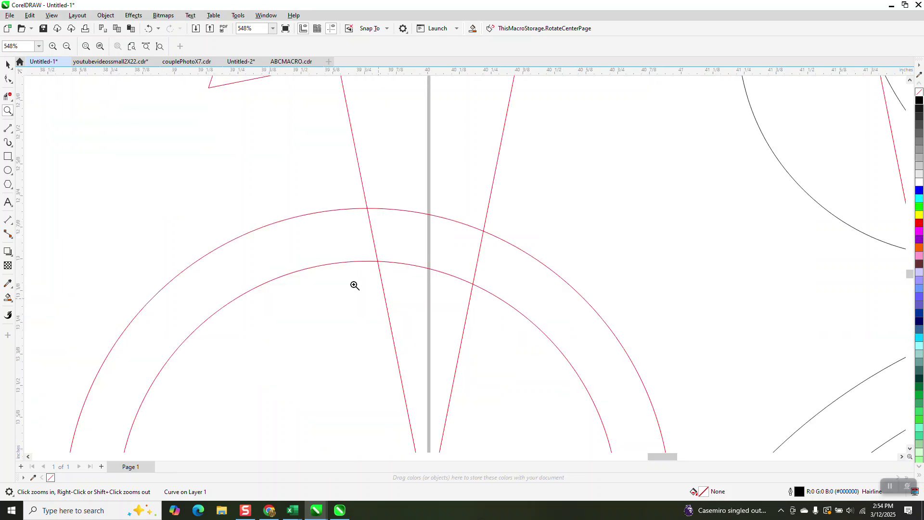
Examine the blue mandala's centre ring, its overall pattern and the upper ornaments beside the vertical guideline.
{"action": "scroll", "coordinate": [415, 227], "scroll_direction": "down", "scroll_amount": 10}
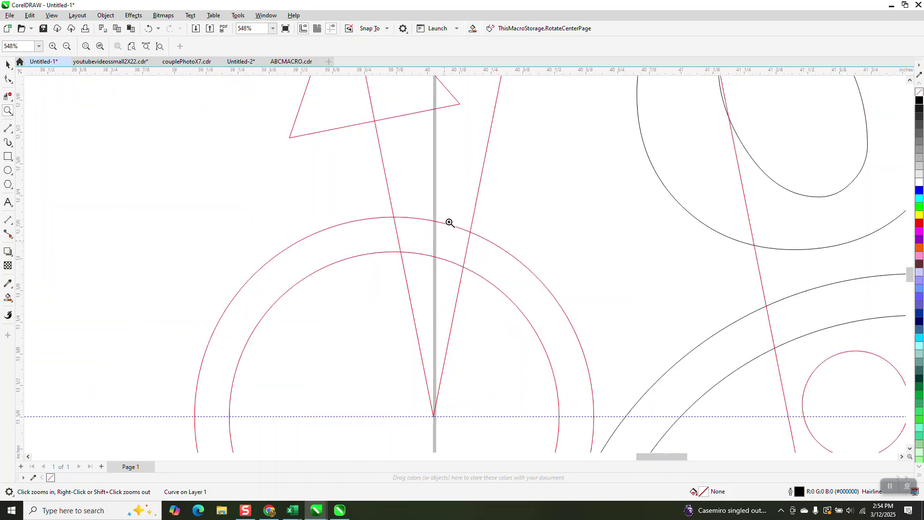
{"action": "scroll", "coordinate": [498, 231], "scroll_direction": "down", "scroll_amount": 2}
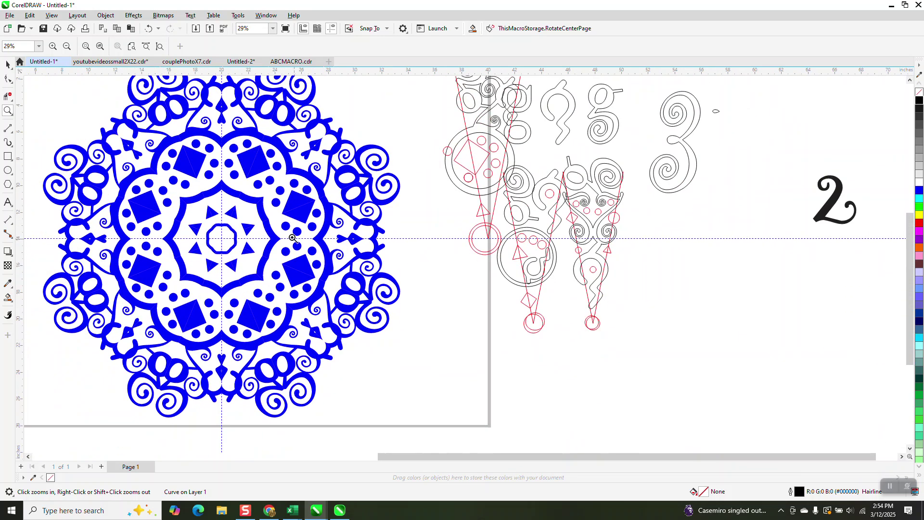
{"action": "left_click_drag", "start_coordinate": [198, 216], "coordinate": [254, 249]}
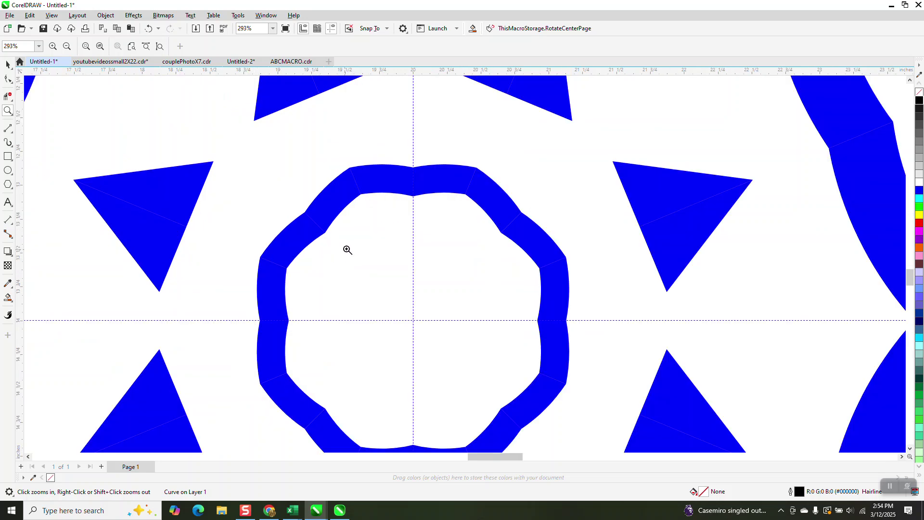
{"action": "scroll", "coordinate": [341, 253], "scroll_direction": "down", "scroll_amount": 7}
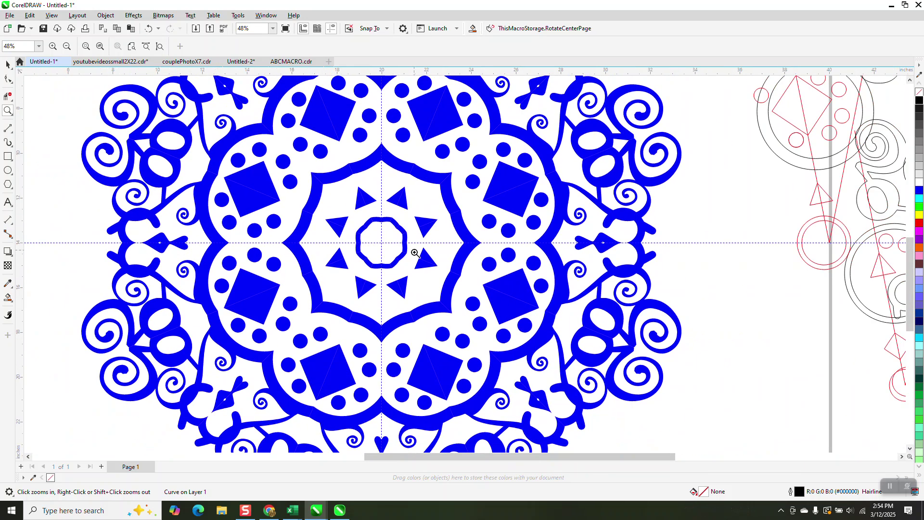
{"action": "scroll", "coordinate": [481, 212], "scroll_direction": "down", "scroll_amount": 2}
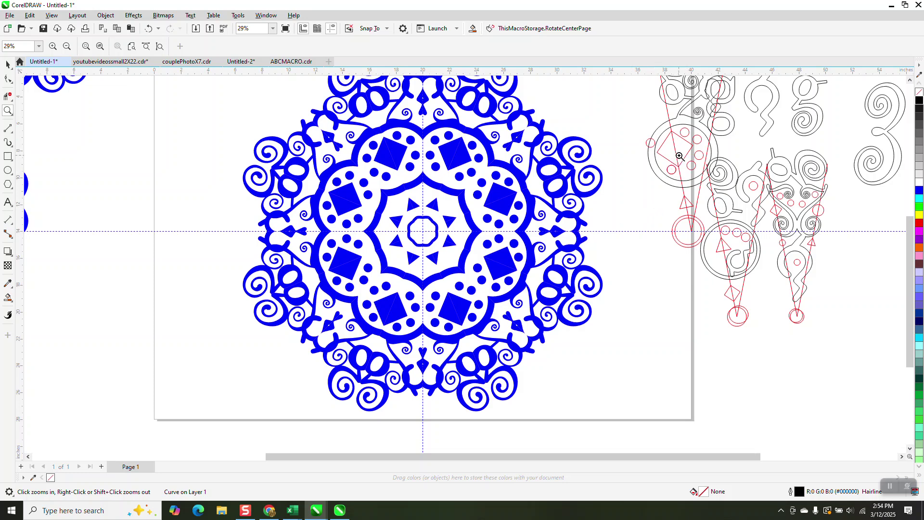
{"action": "scroll", "coordinate": [675, 155], "scroll_direction": "down", "scroll_amount": 1}
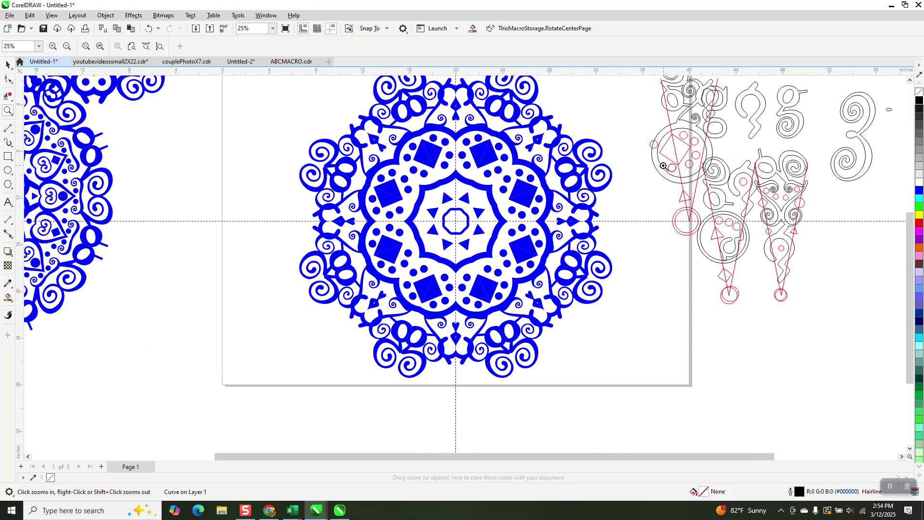
{"action": "scroll", "coordinate": [656, 147], "scroll_direction": "down", "scroll_amount": 1}
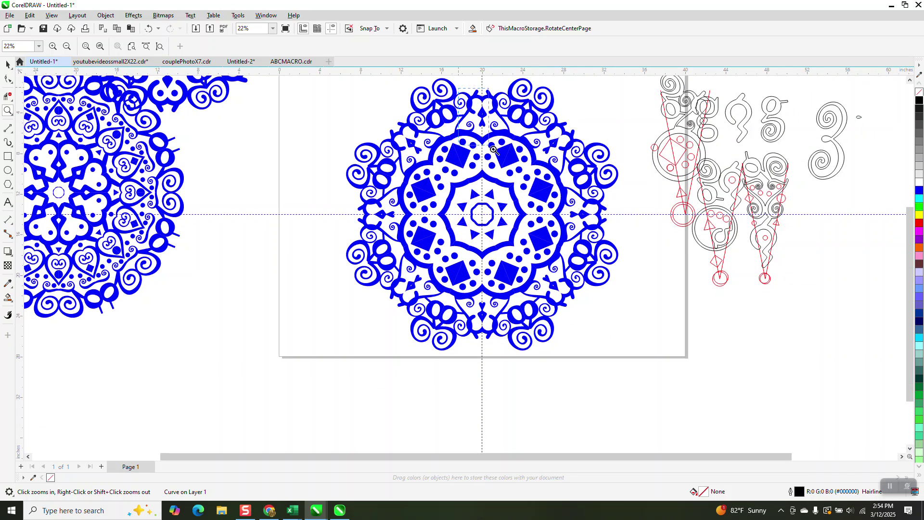
{"action": "scroll", "coordinate": [527, 161], "scroll_direction": "up", "scroll_amount": 6}
{"action": "scroll", "coordinate": [510, 164], "scroll_direction": "down", "scroll_amount": 5}
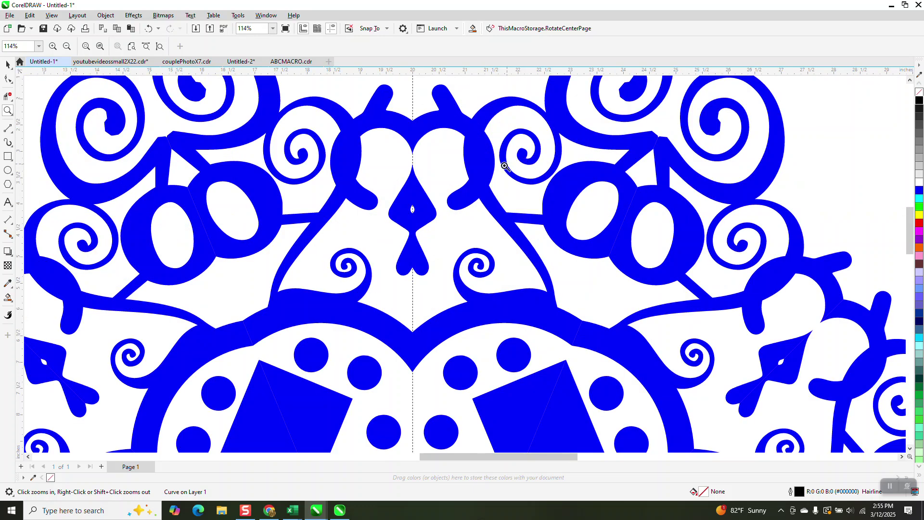
{"action": "scroll", "coordinate": [499, 166], "scroll_direction": "down", "scroll_amount": 1}
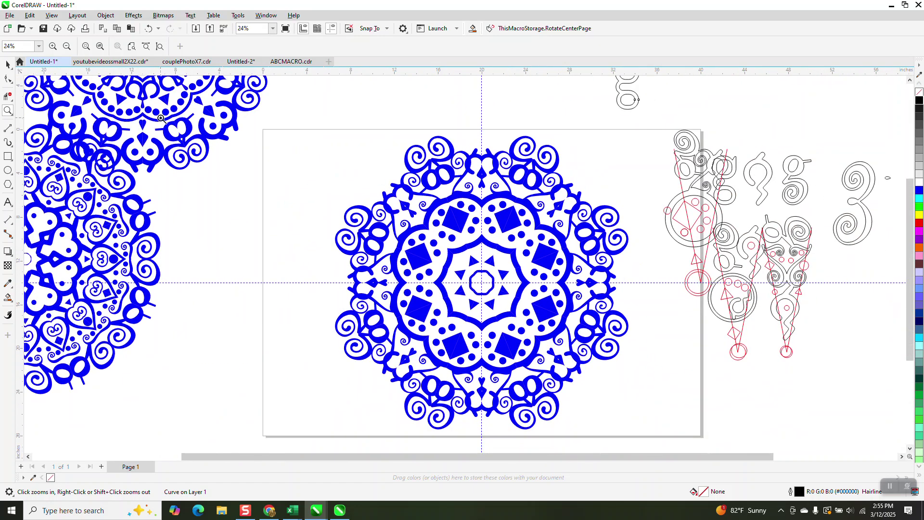
Select all the wedges of the centred blue mandala and weld them into a single object.
{"action": "left_click", "coordinate": [8, 64]}
{"action": "left_click_drag", "start_coordinate": [324, 121], "coordinate": [661, 449]}
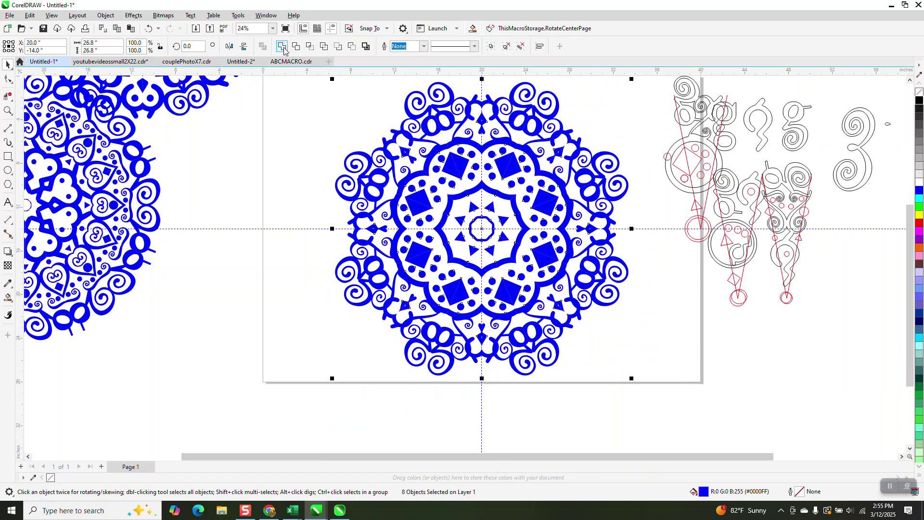
{"action": "left_click", "coordinate": [282, 46]}
Apply a linear fountain fill across the welded mandala, running from red at its lower left to yellow at its upper right.
{"action": "left_click", "coordinate": [11, 300]}
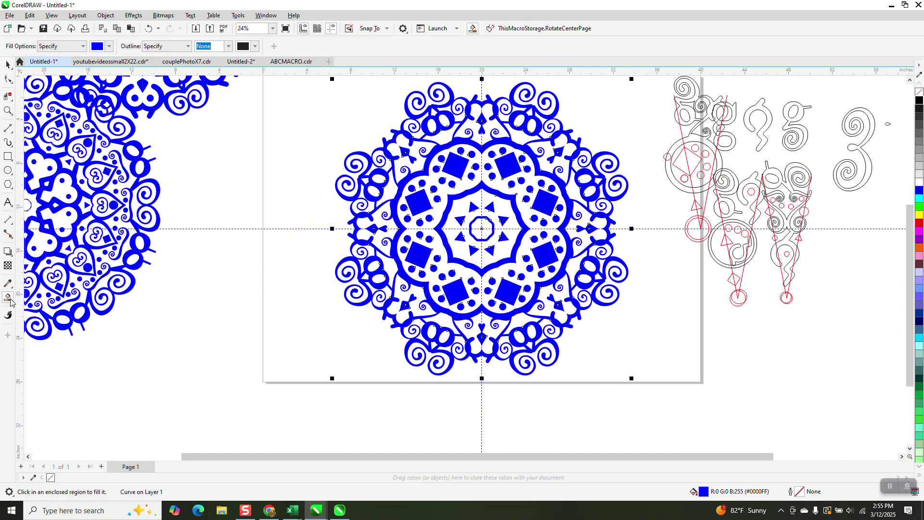
{"action": "left_click", "coordinate": [12, 303]}
{"action": "left_click", "coordinate": [30, 298]}
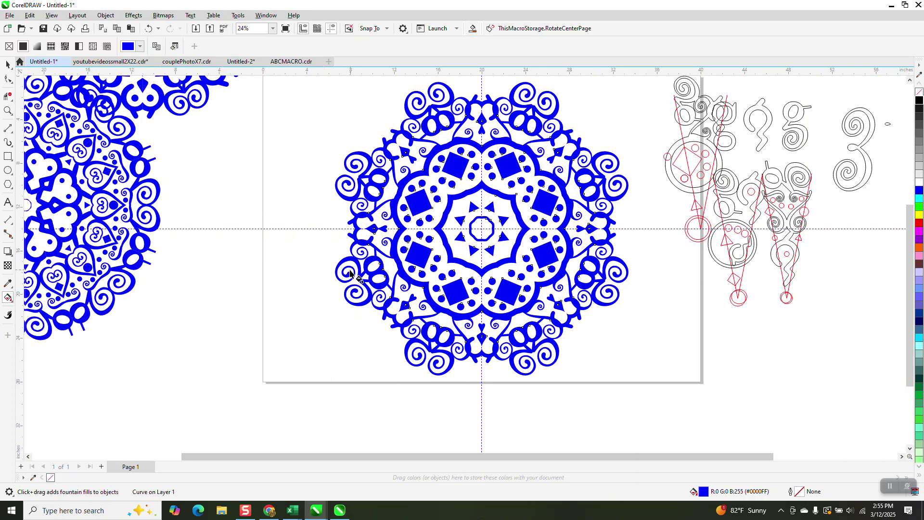
{"action": "left_click_drag", "start_coordinate": [358, 272], "coordinate": [588, 175]}
{"action": "left_click_drag", "start_coordinate": [919, 215], "coordinate": [596, 174]}
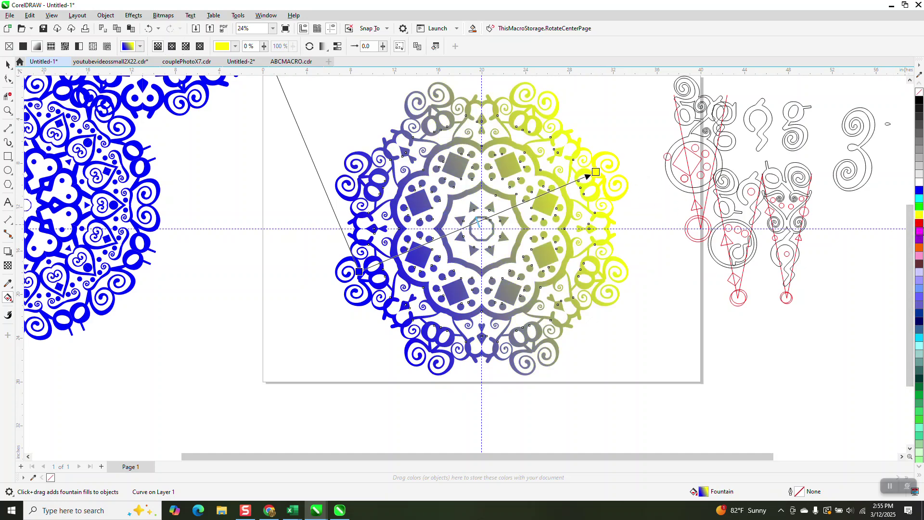
{"action": "left_click_drag", "start_coordinate": [919, 229], "coordinate": [359, 273]}
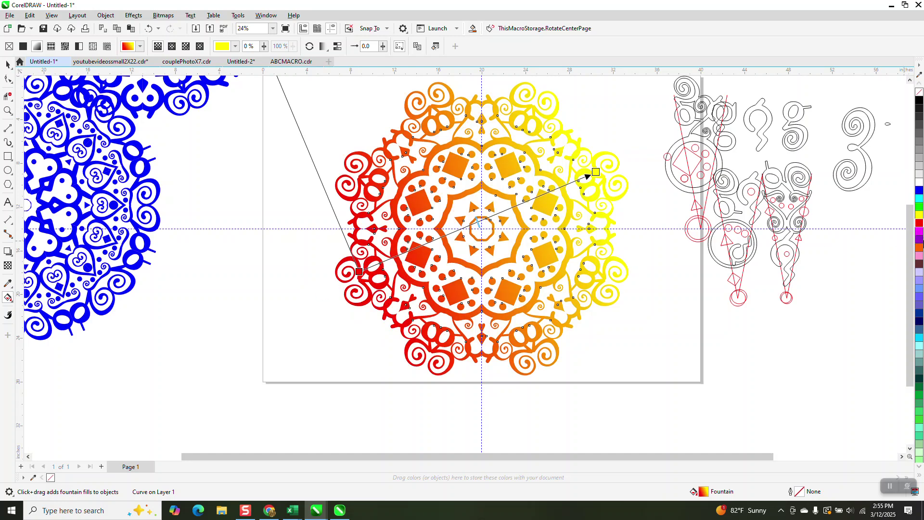
Add an orange and a yellow intermediate colour near the middle of the mandala's fountain fill.
{"action": "left_click_drag", "start_coordinate": [919, 251], "coordinate": [506, 210]}
{"action": "left_click_drag", "start_coordinate": [919, 223], "coordinate": [450, 235]}
{"action": "scroll", "coordinate": [423, 267], "scroll_direction": "down", "scroll_amount": 1}
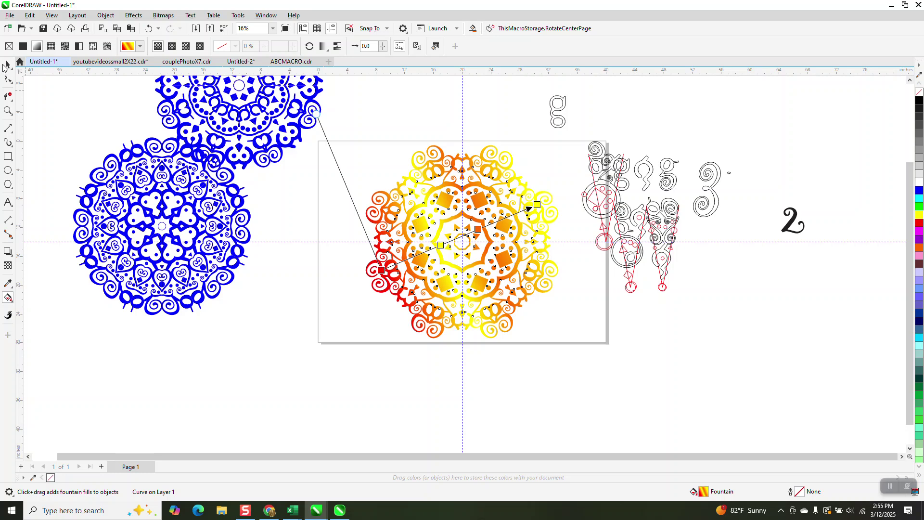
{"action": "left_click", "coordinate": [8, 46]}
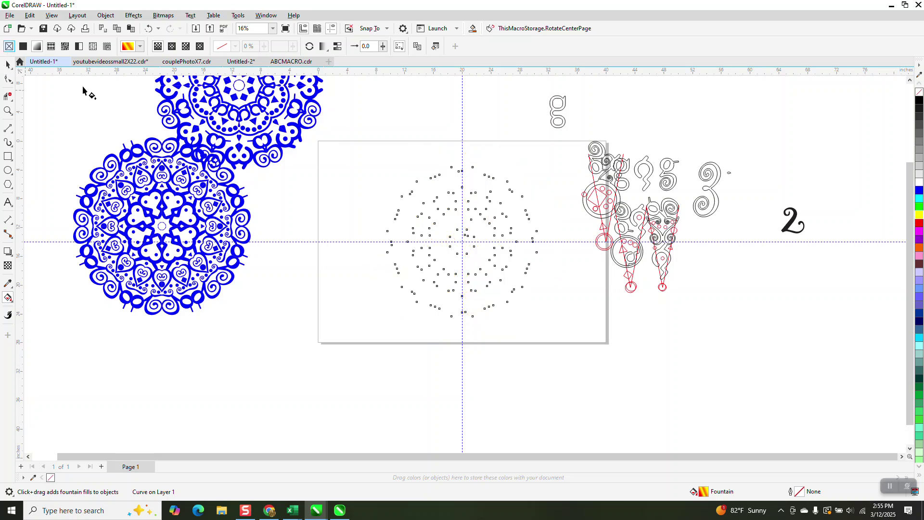
{"action": "left_click", "coordinate": [151, 29]}
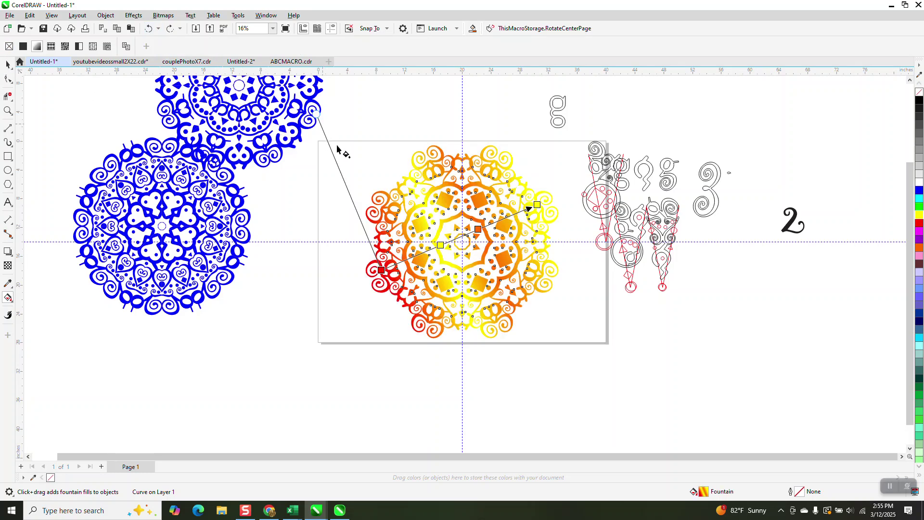
Draw a rectangle about 34 by 29.5 inches around the gradient mandala and fill it with black.
{"action": "left_click", "coordinate": [7, 64]}
{"action": "left_click", "coordinate": [7, 156]}
{"action": "left_click_drag", "start_coordinate": [340, 139], "coordinate": [588, 352]}
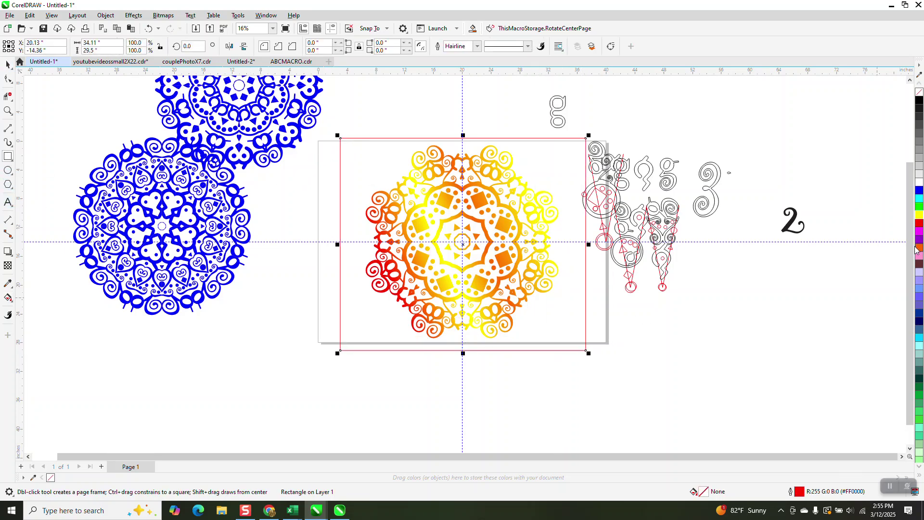
{"action": "left_click", "coordinate": [918, 100]}
Send the black rectangle to the back of the page, behind the gradient mandala.
{"action": "left_click", "coordinate": [106, 16]}
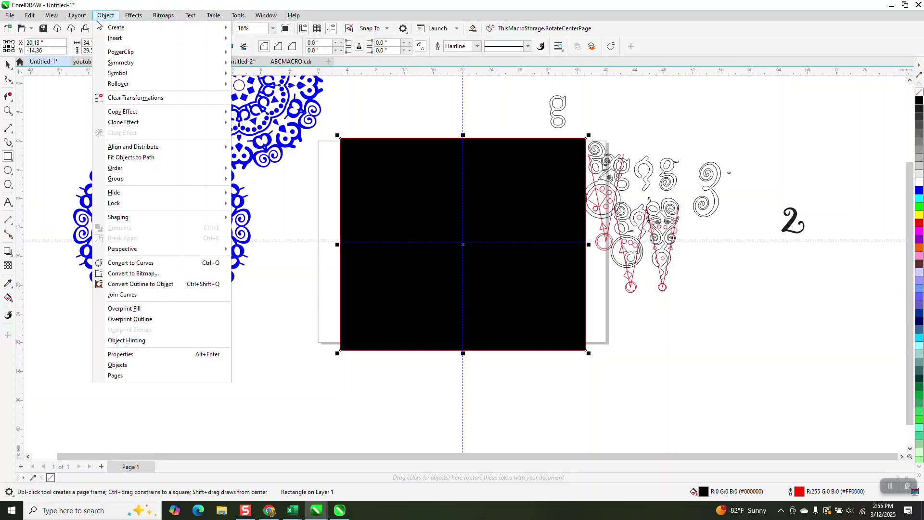
{"action": "mouse_move", "coordinate": [125, 172]}
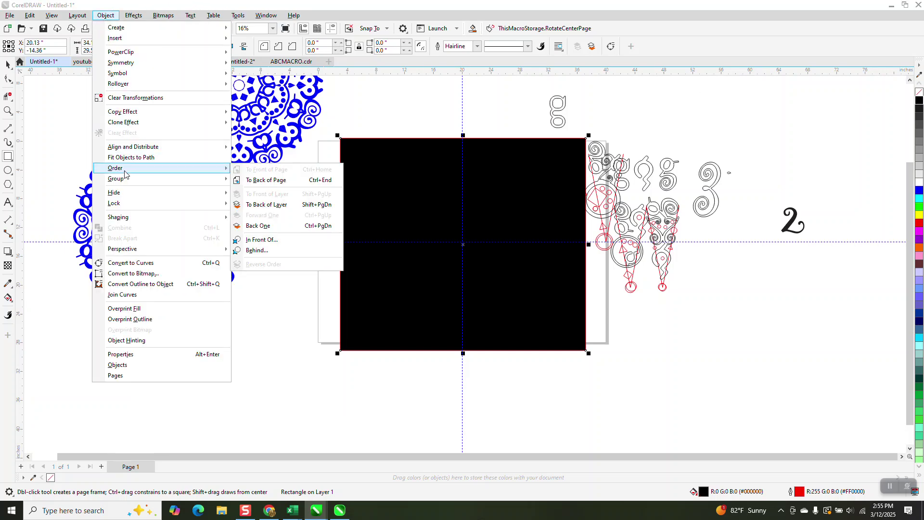
{"action": "left_click", "coordinate": [254, 181]}
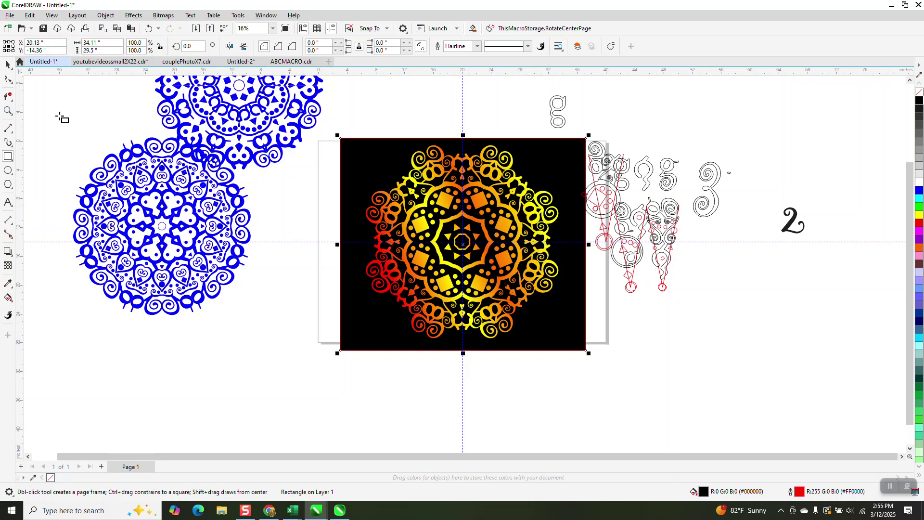
{"action": "left_click", "coordinate": [8, 111]}
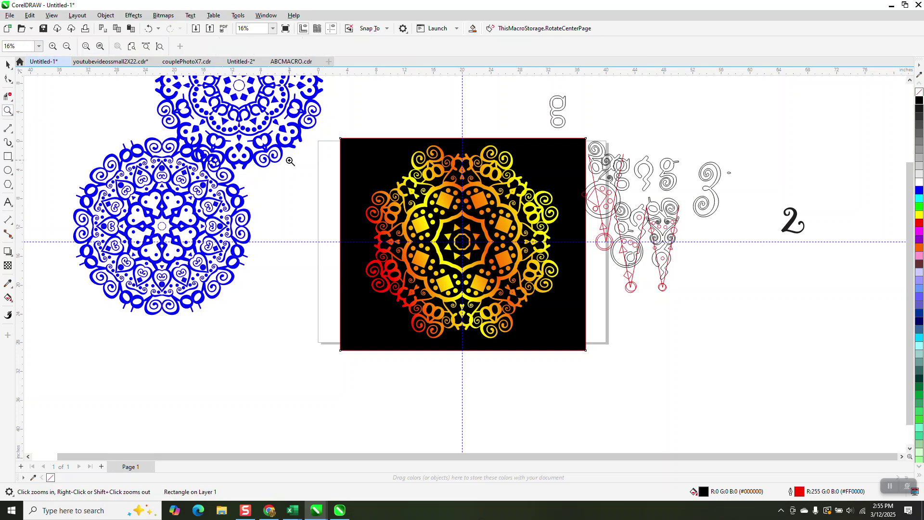
{"action": "left_click", "coordinate": [623, 347]}
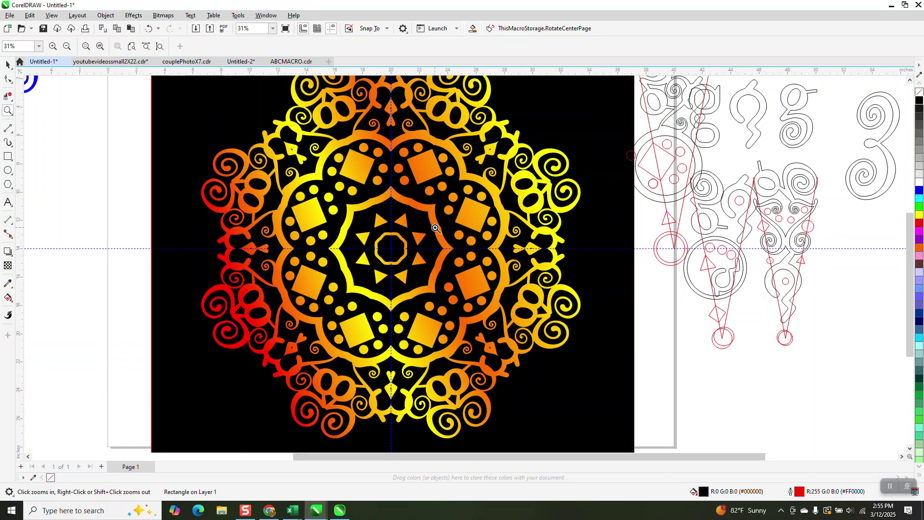
{"action": "scroll", "coordinate": [457, 240], "scroll_direction": "down", "scroll_amount": 1}
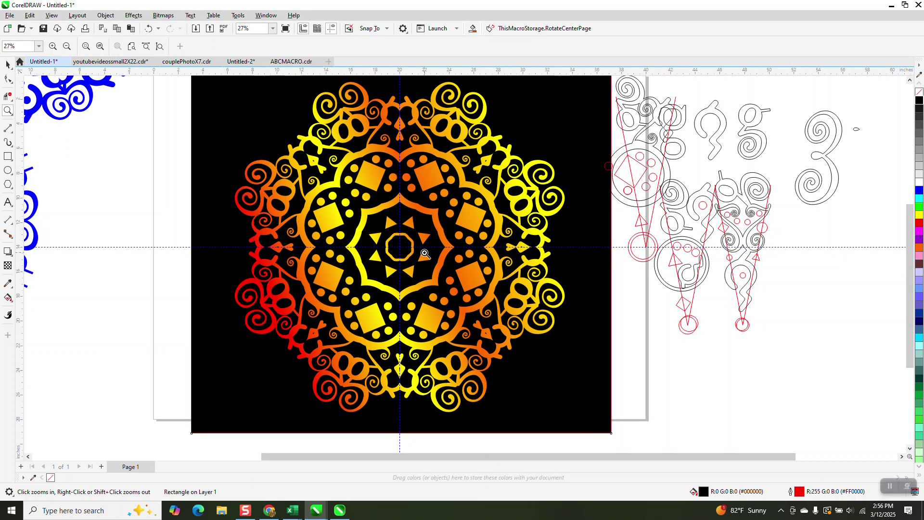